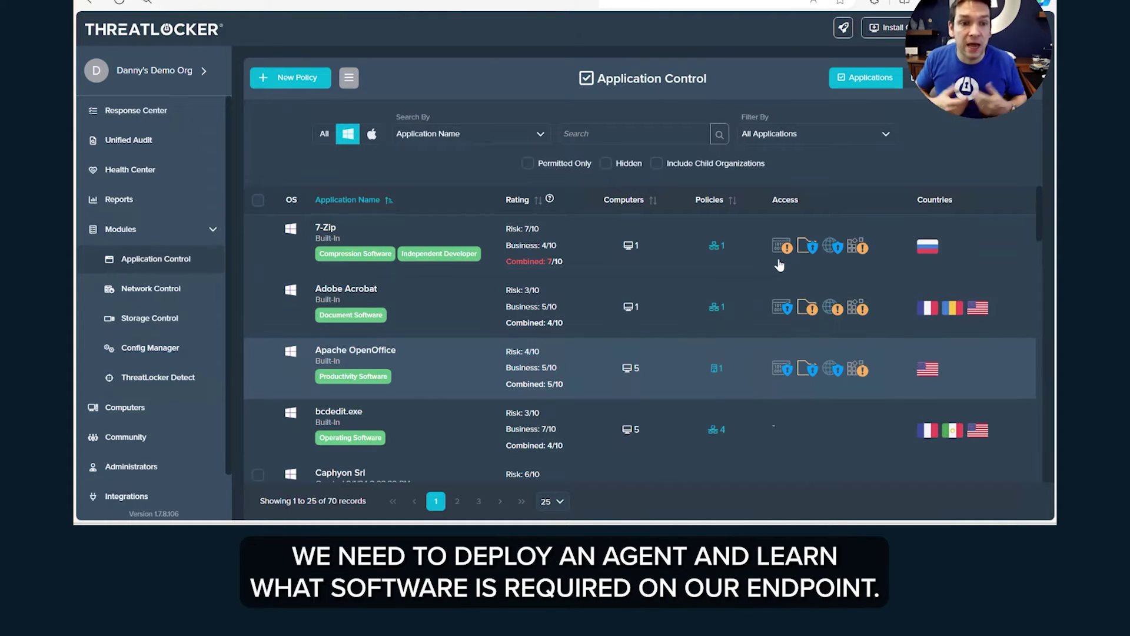
# Open the Computers list and briefly view, then close, the agent installer download options
pyautogui.click(138, 410)
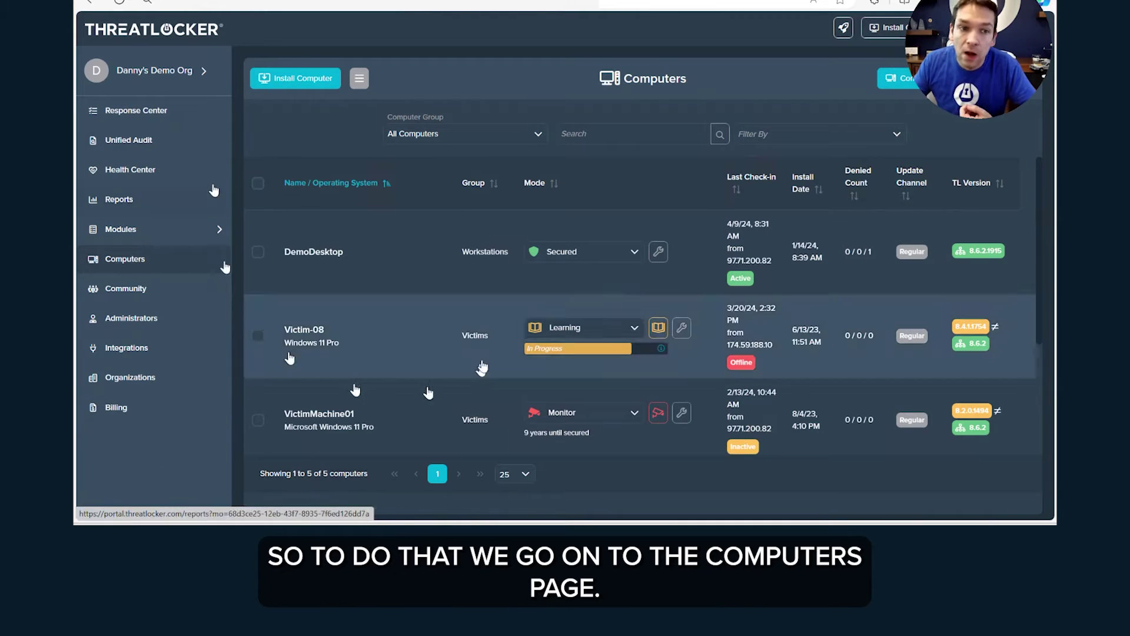
pyautogui.click(300, 78)
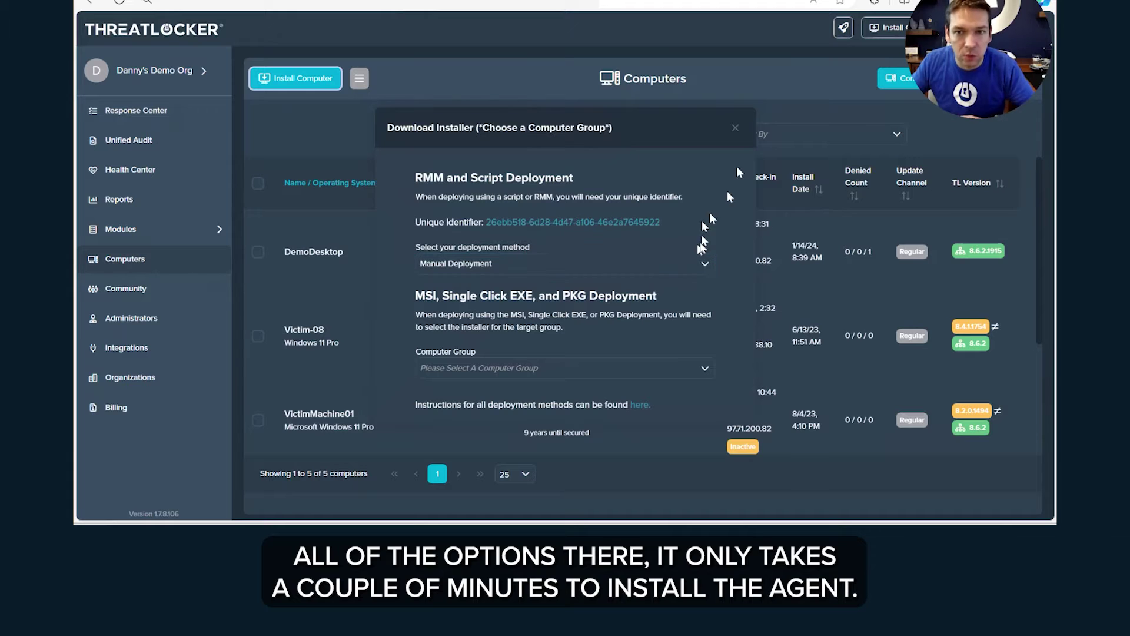
pyautogui.click(735, 134)
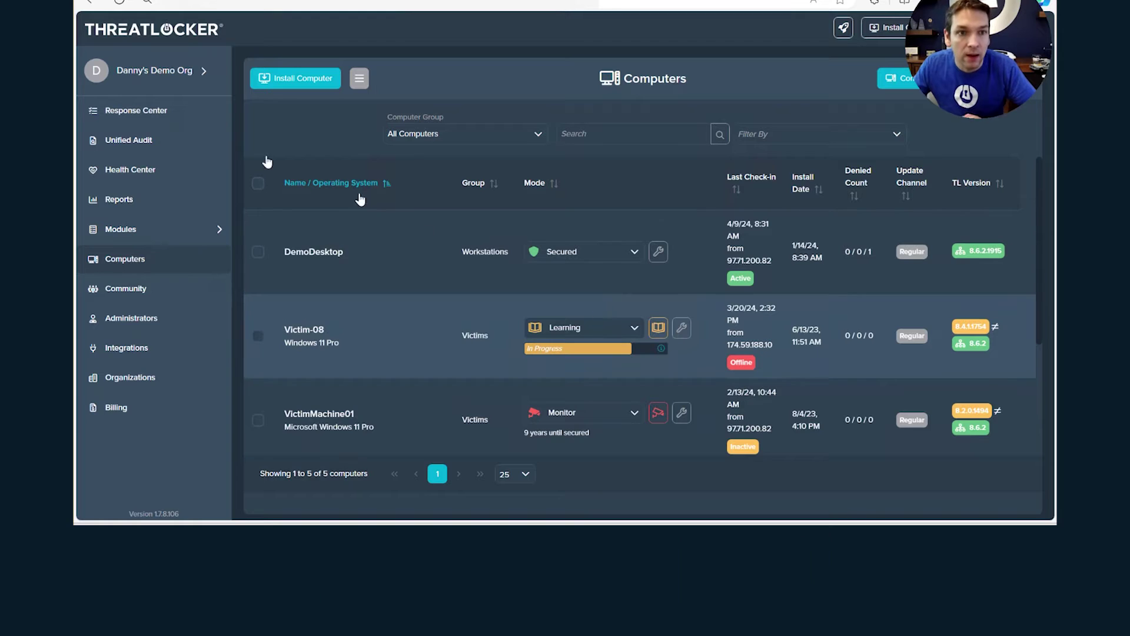
# Search the Unified Audit for Execute events, then go to Modules > Application Control
pyautogui.click(165, 152)
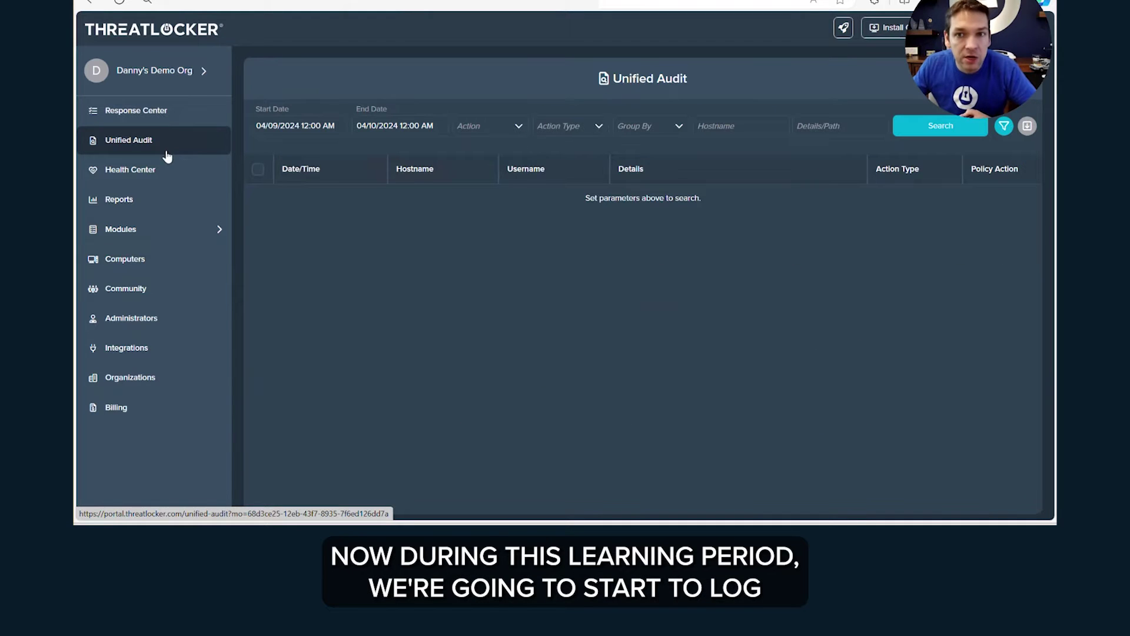
pyautogui.click(581, 130)
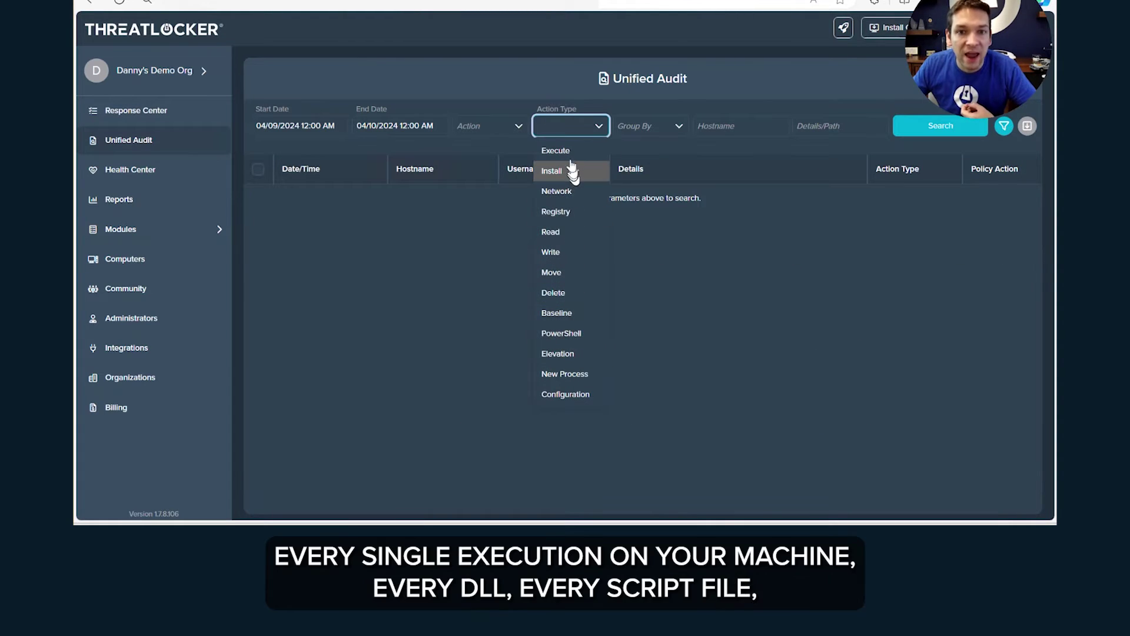
pyautogui.click(574, 151)
pyautogui.click(942, 130)
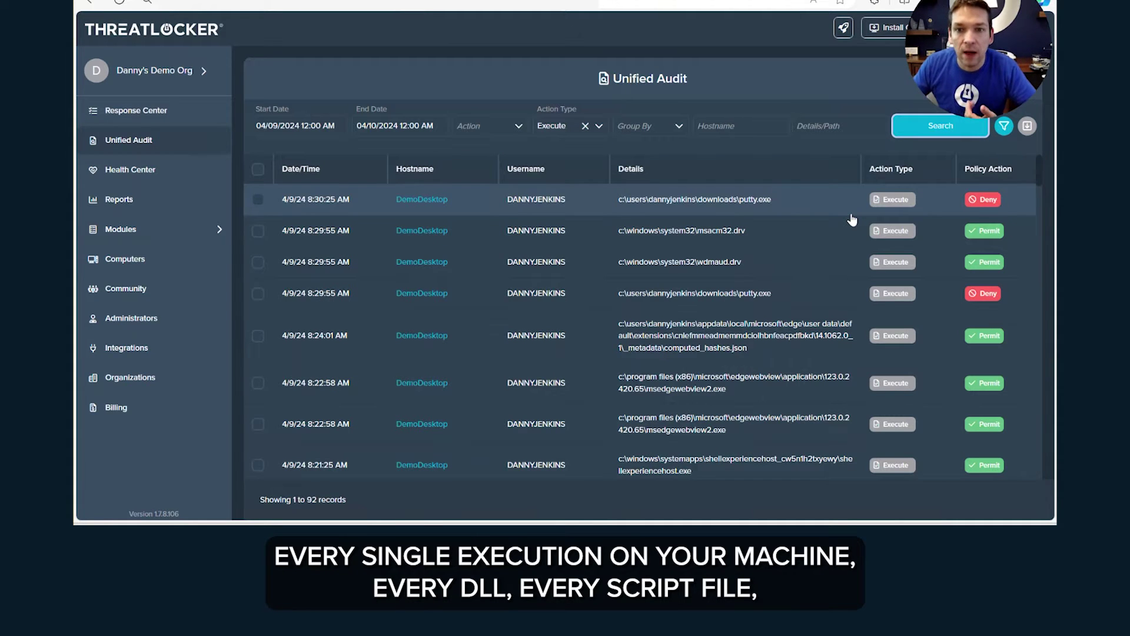
pyautogui.scroll(-5, 787, 420)
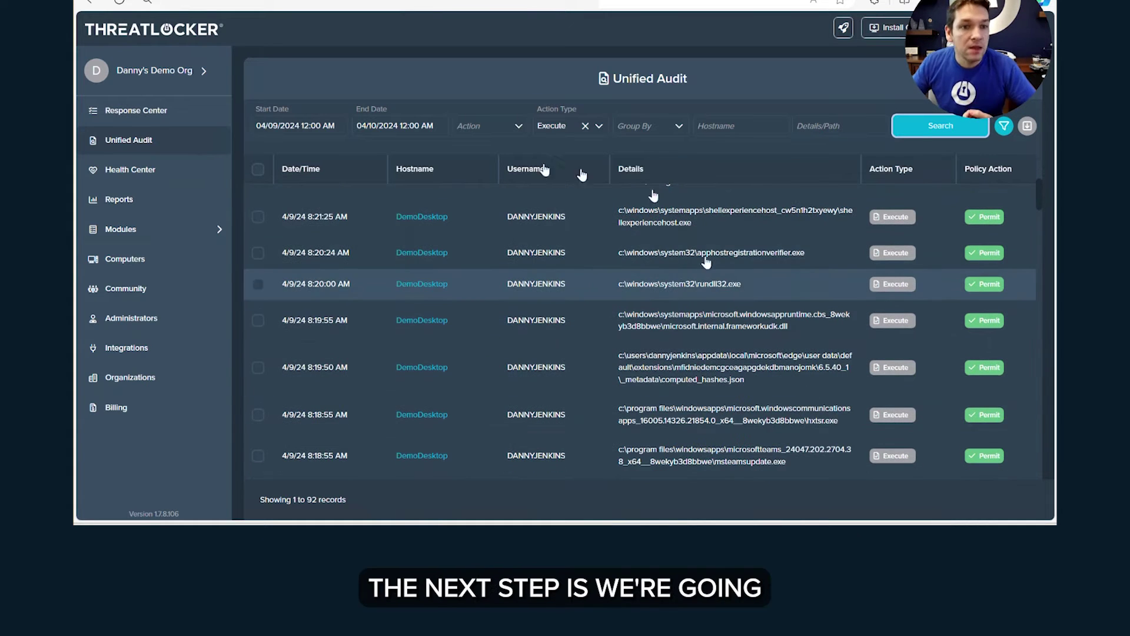
pyautogui.click(175, 231)
pyautogui.click(146, 263)
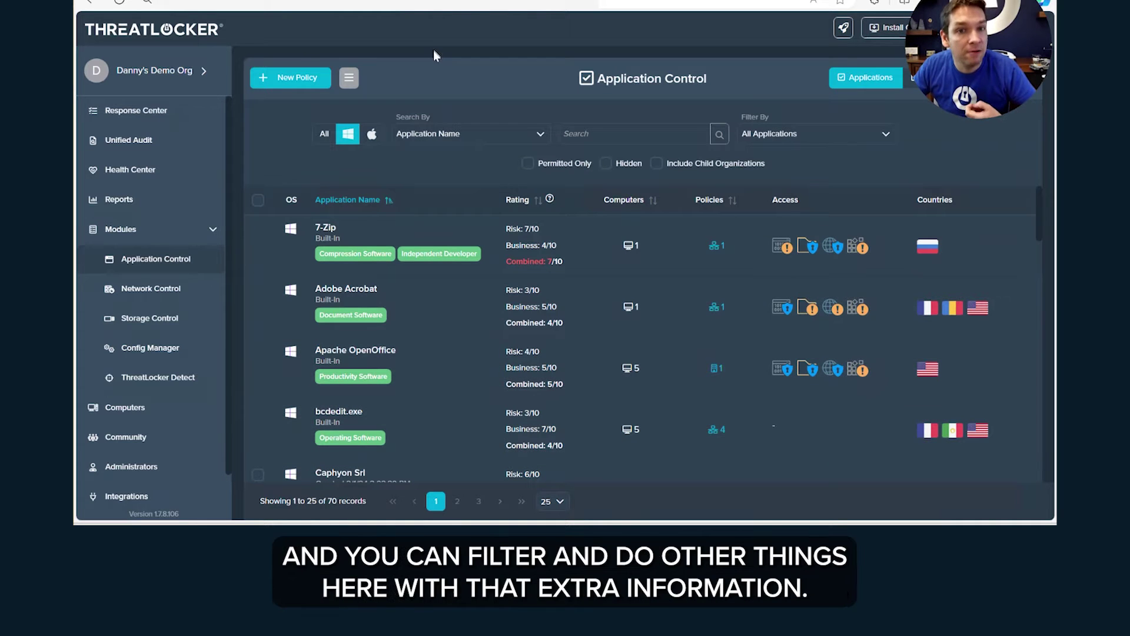
# Filter the application list by Category to show only Shopping Tool
pyautogui.click(440, 135)
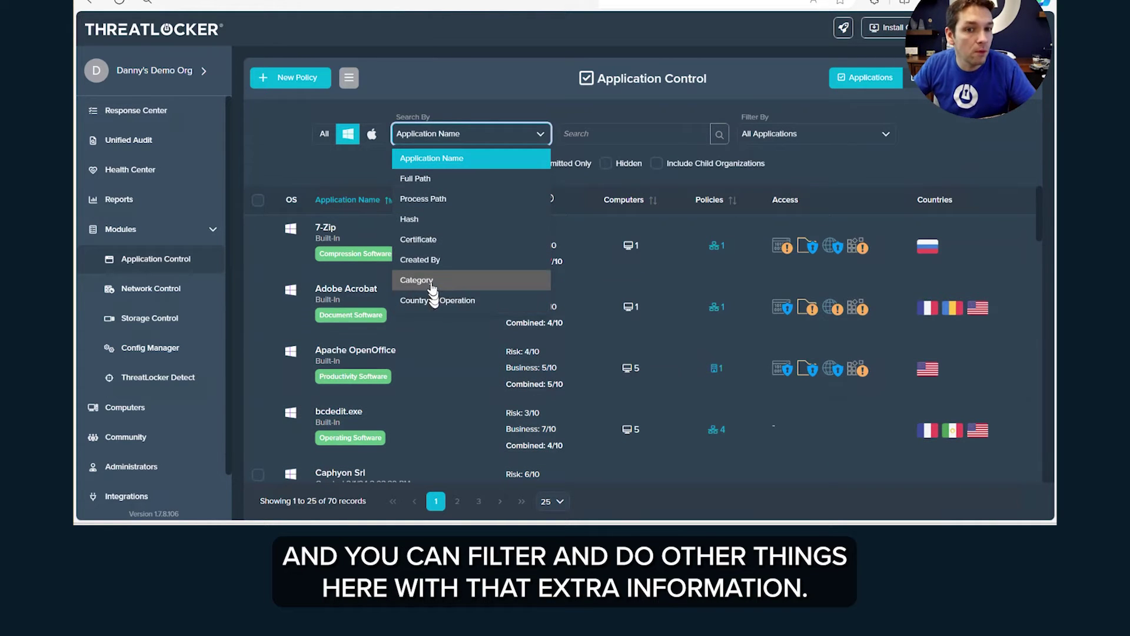
pyautogui.click(435, 280)
pyautogui.click(597, 135)
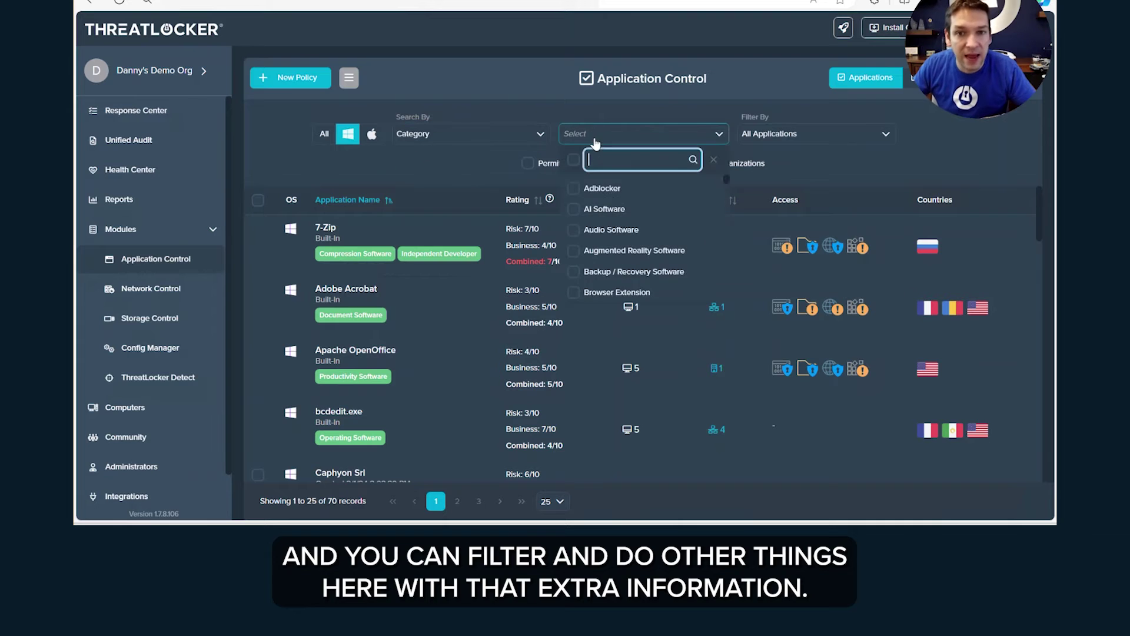
pyautogui.scroll(-1, 618, 287)
pyautogui.scroll(-1, 618, 287)
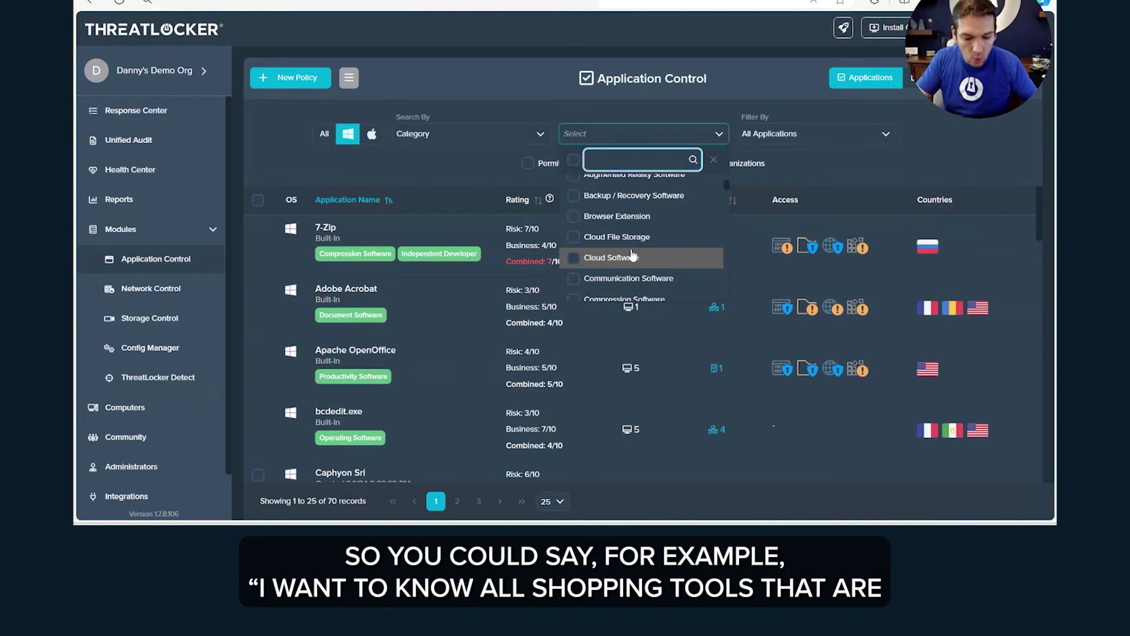
pyautogui.write('shi')
pyautogui.press('BackSpace')
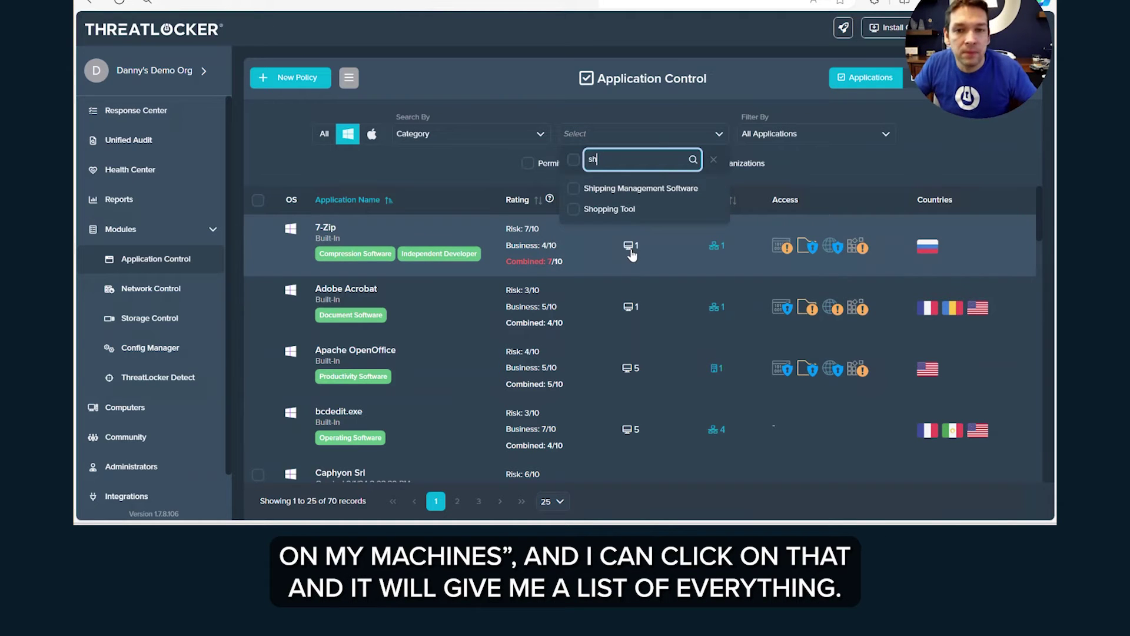
pyautogui.click(601, 211)
pyautogui.click(644, 306)
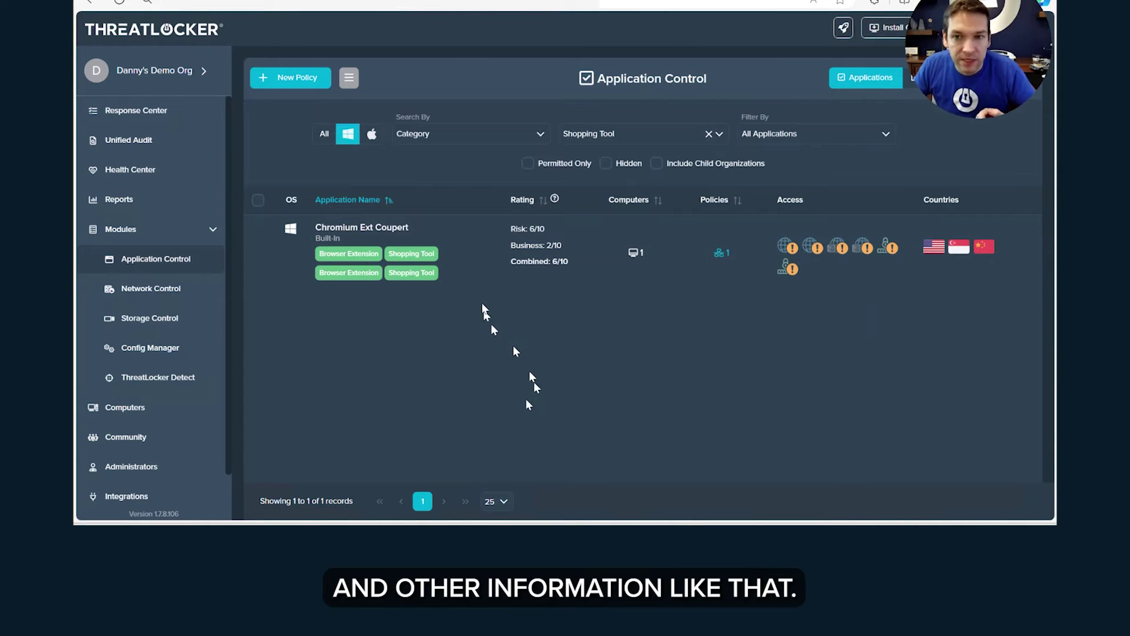
# View the details of the Chromium Ext Coupert application
pyautogui.click(517, 266)
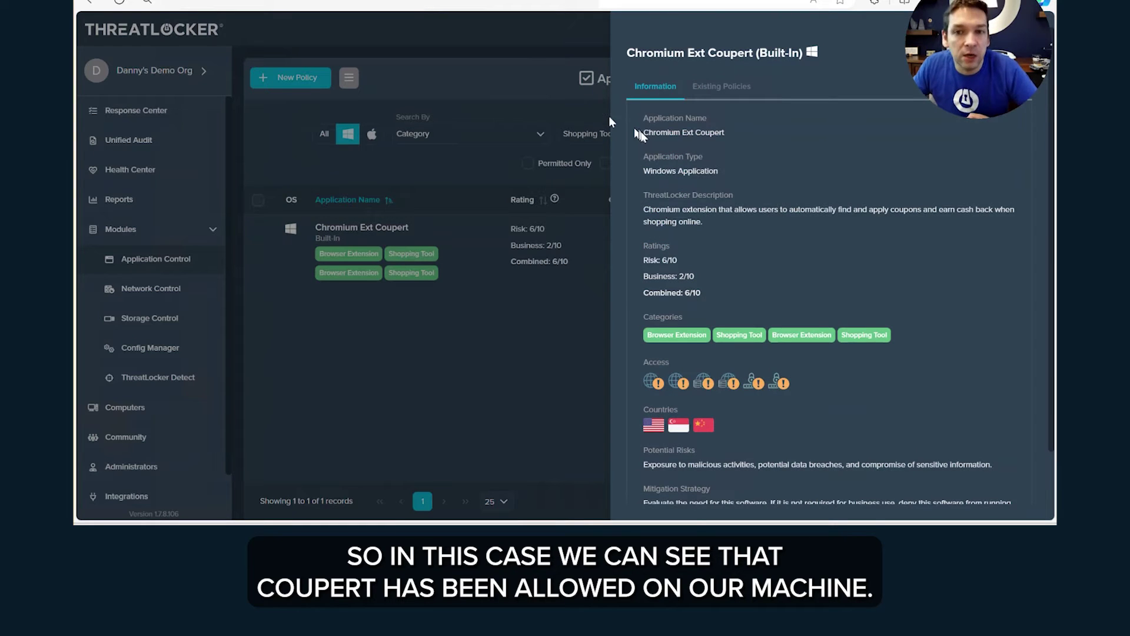
pyautogui.scroll(-2, 856, 205)
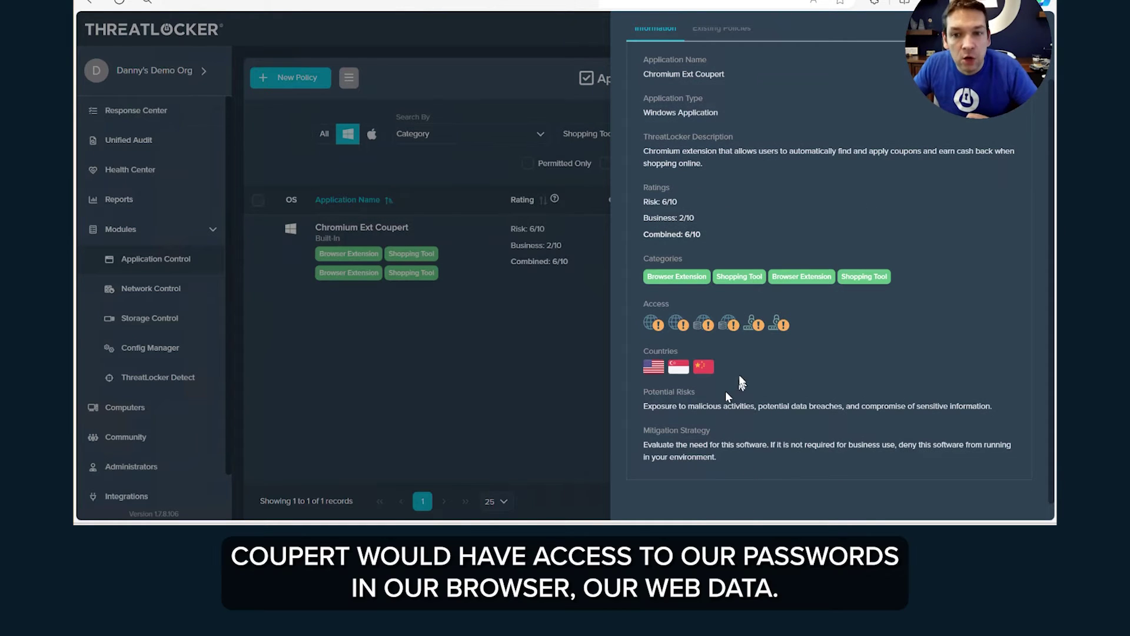
pyautogui.moveTo(754, 326)
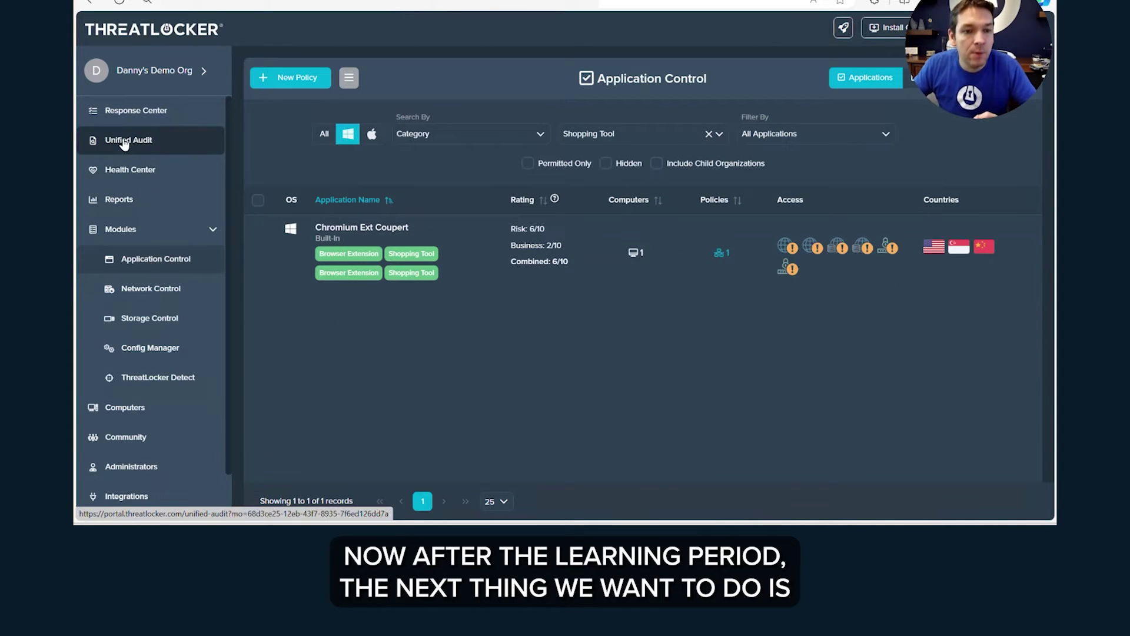
# Change Victim-08's mode from Learning to Secured, then return to Unified Audit
pyautogui.click(136, 406)
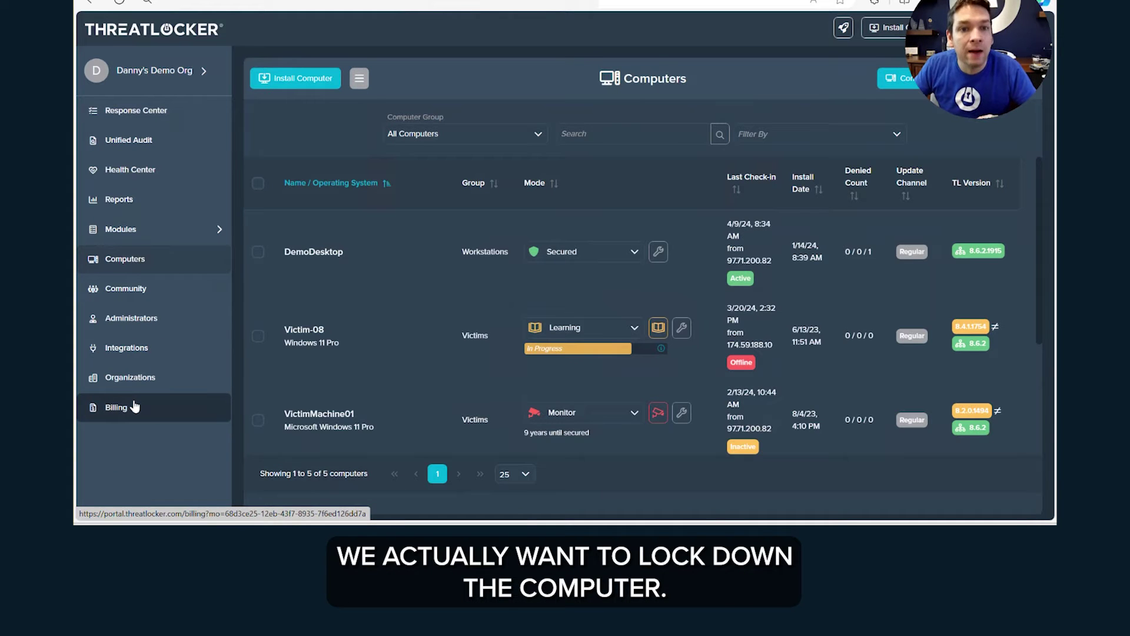
pyautogui.click(574, 333)
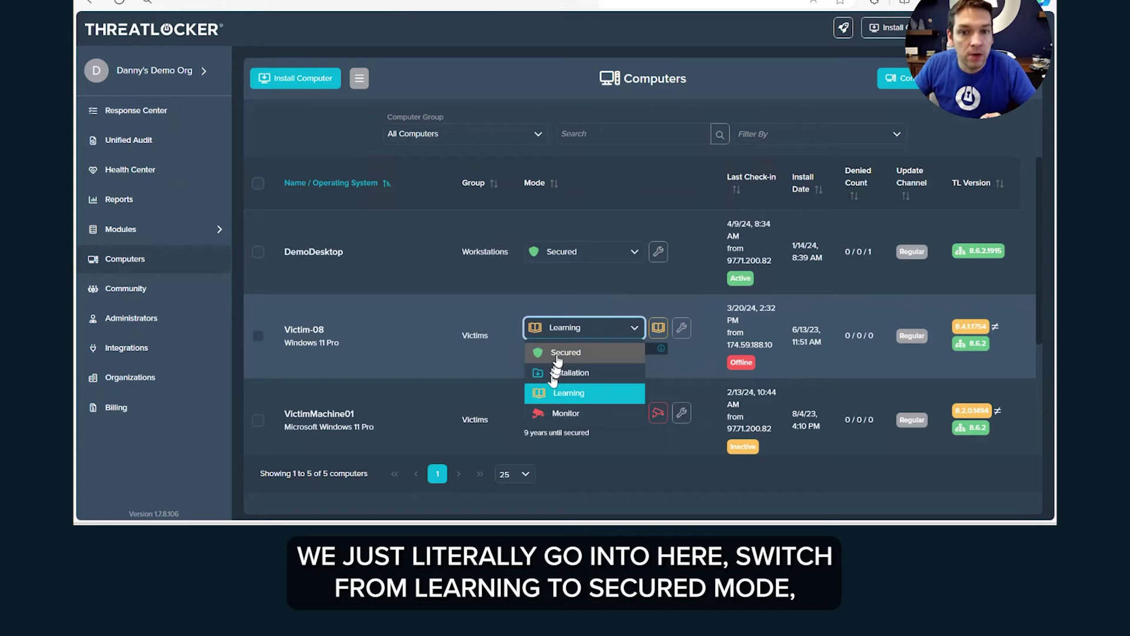
pyautogui.click(557, 353)
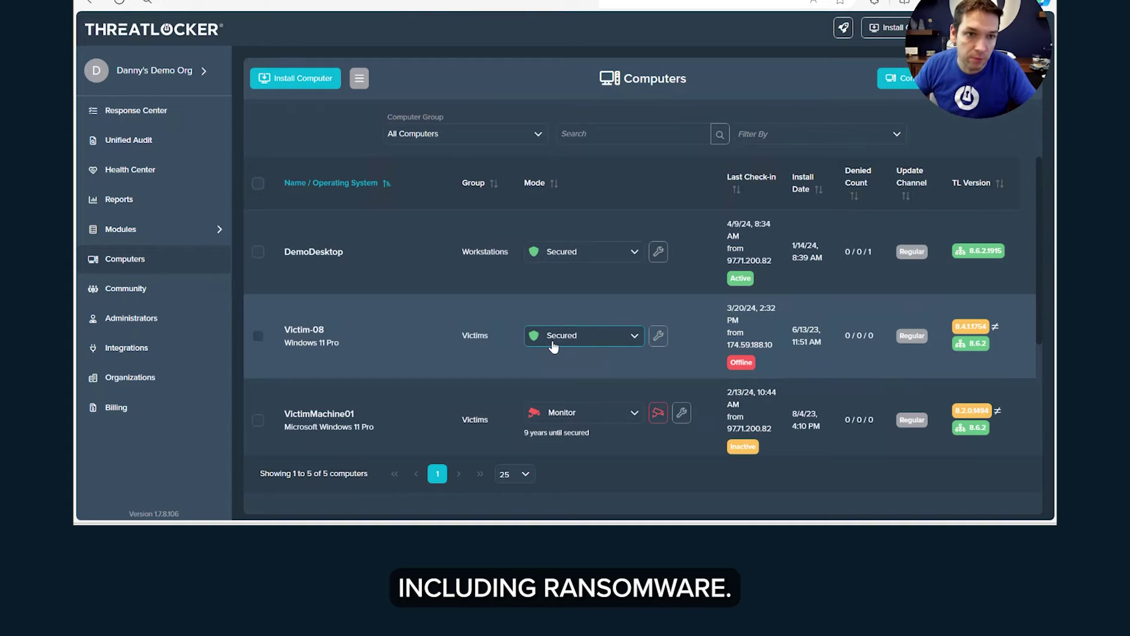
pyautogui.click(170, 147)
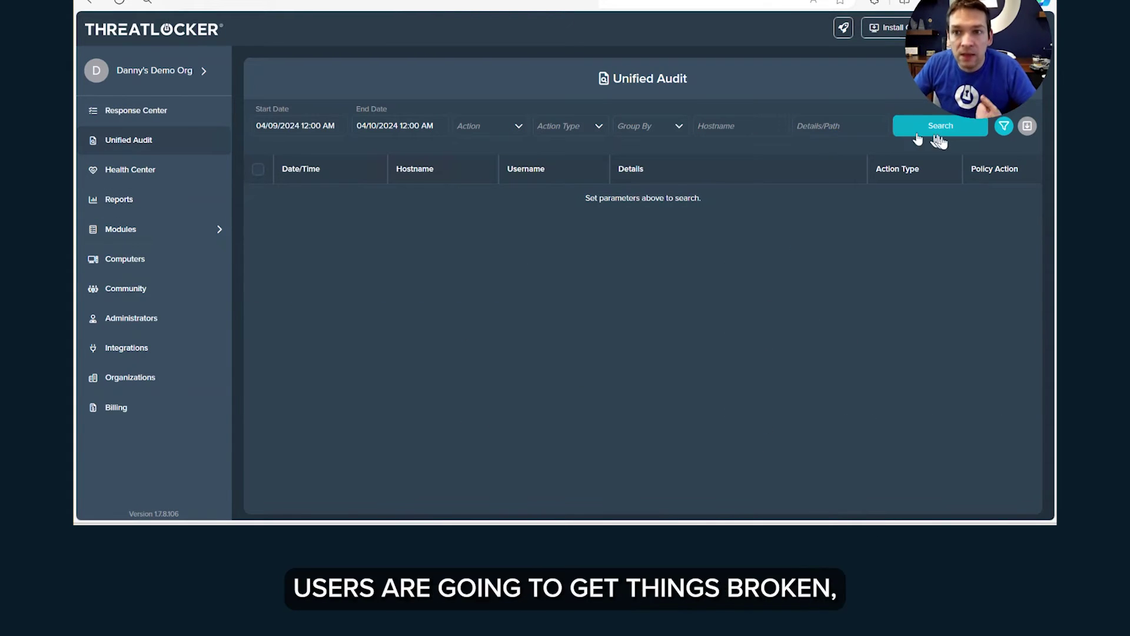
# Run an advanced audit search with Simulate Denies checked, then bring up the Downloads folder
pyautogui.click(1004, 127)
pyautogui.click(685, 249)
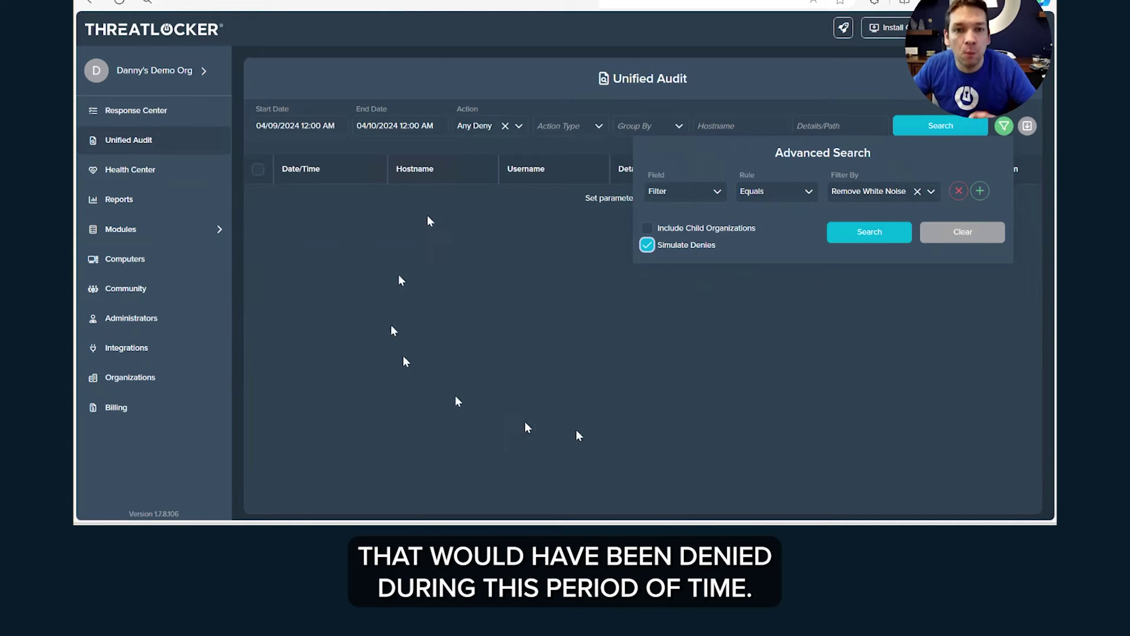
pyautogui.click(851, 243)
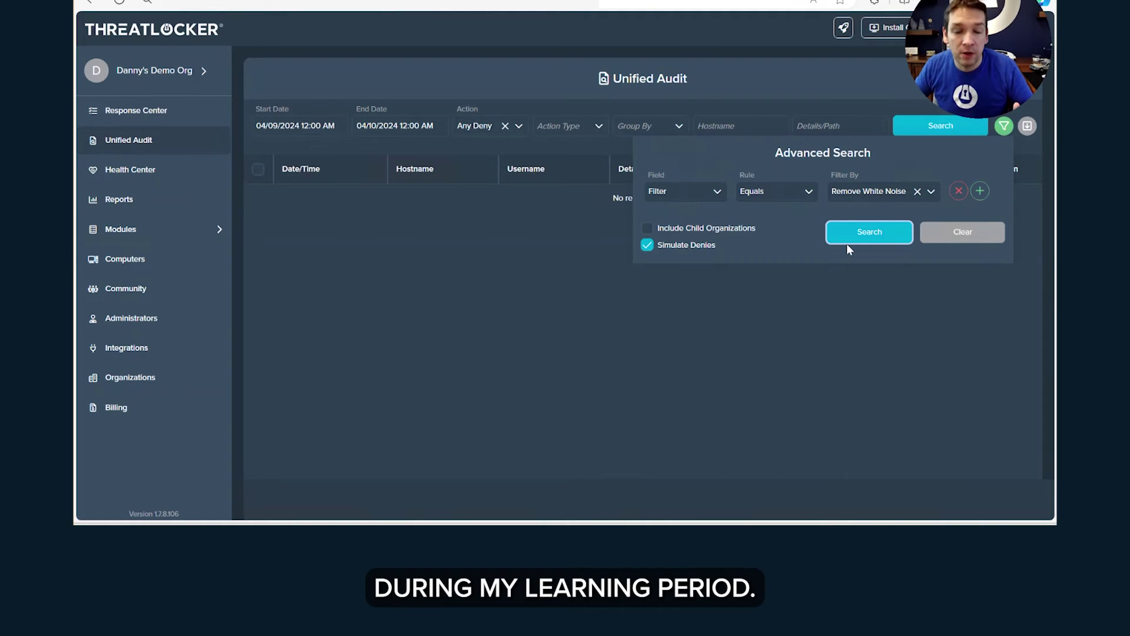
pyautogui.click(901, 332)
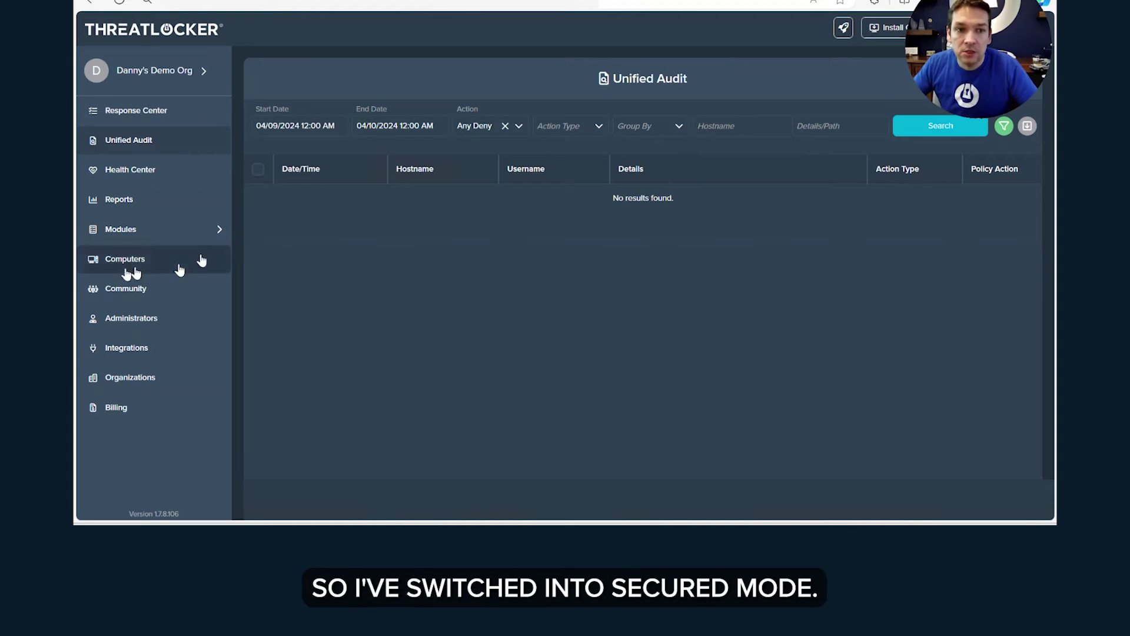
pyautogui.moveTo(650, 522)
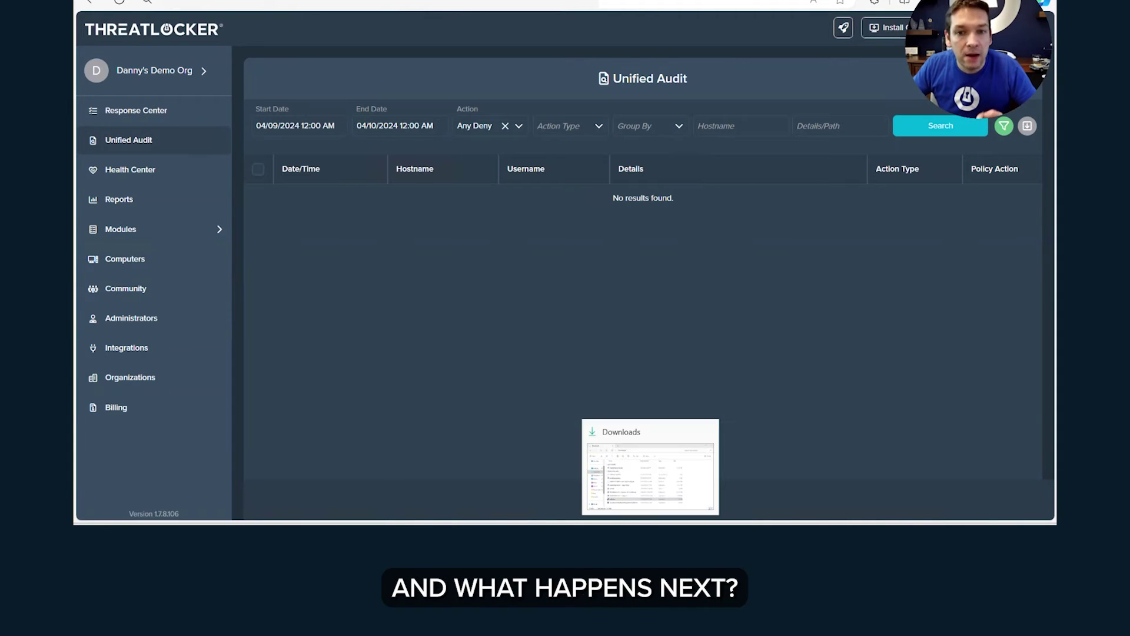
pyautogui.click(618, 453)
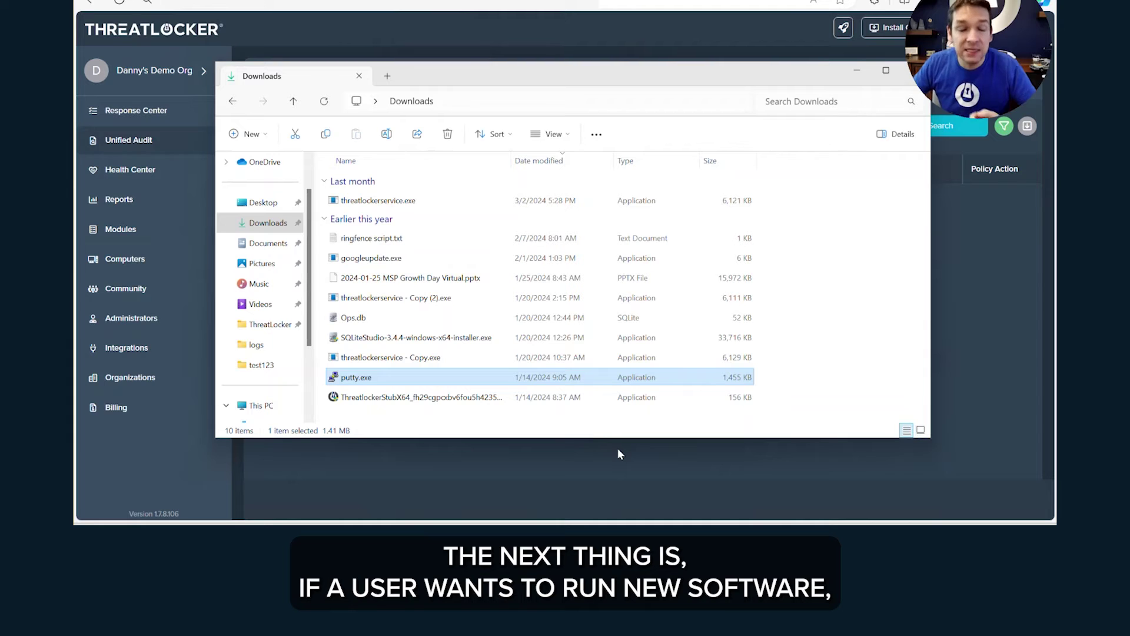
# Try running putty.exe, send an access request for it, and view it in Approval Center
pyautogui.doubleClick(392, 385)
pyautogui.click(712, 255)
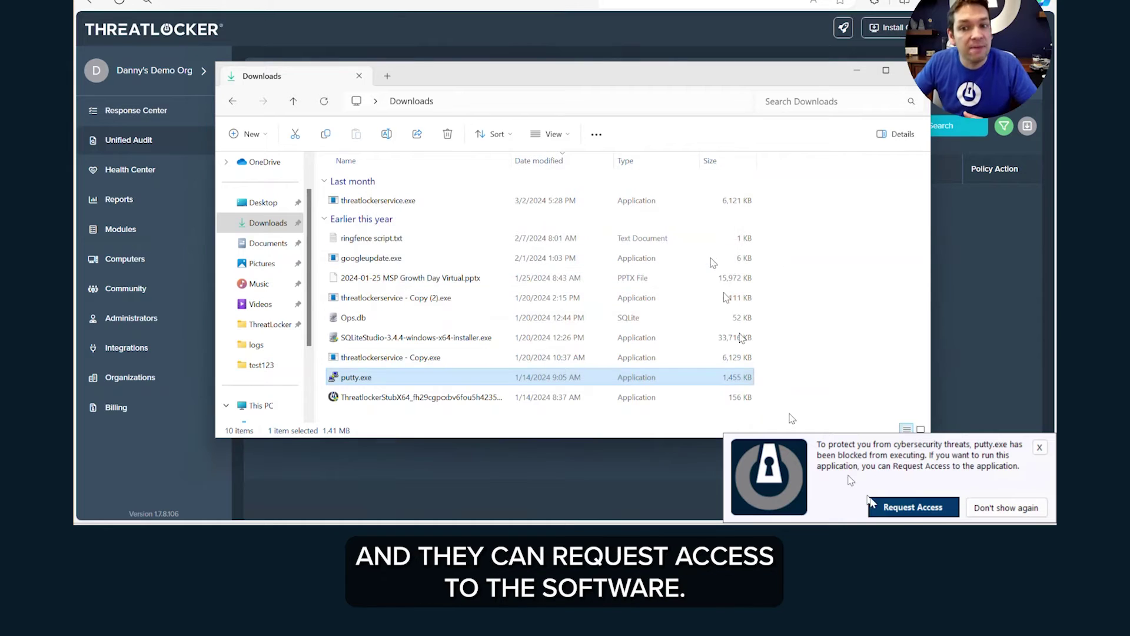
pyautogui.click(907, 512)
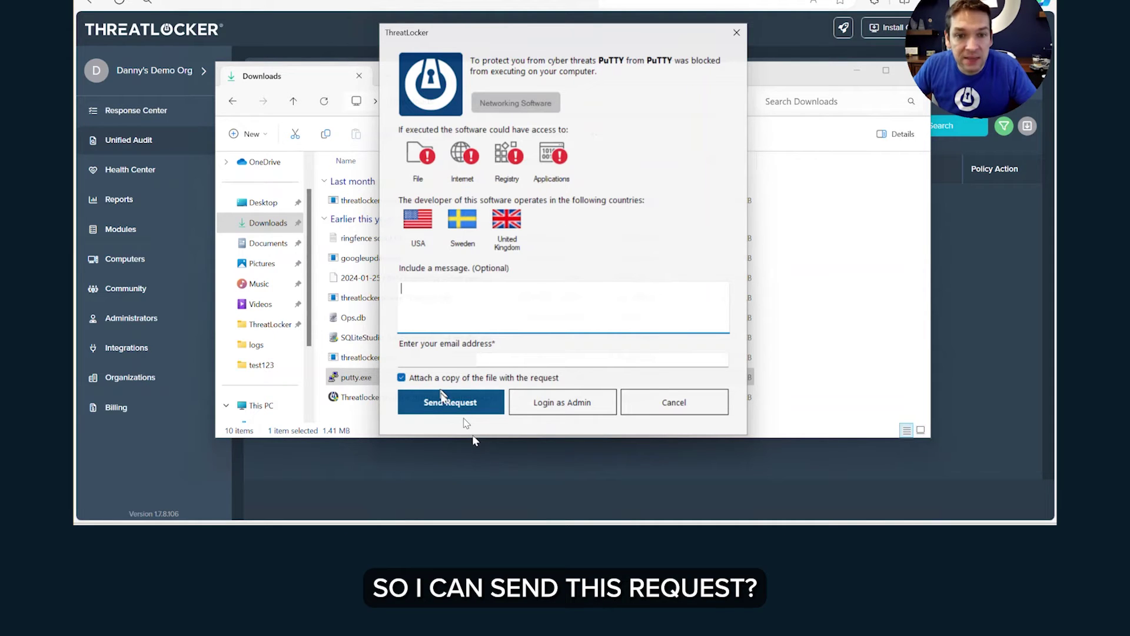
pyautogui.click(428, 412)
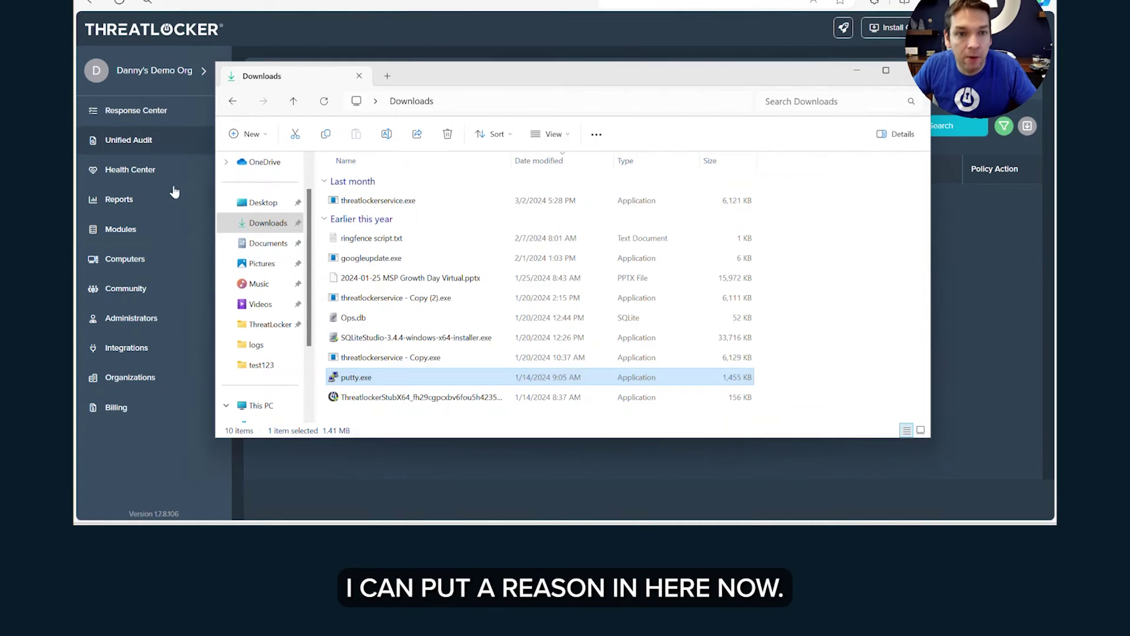
pyautogui.click(157, 123)
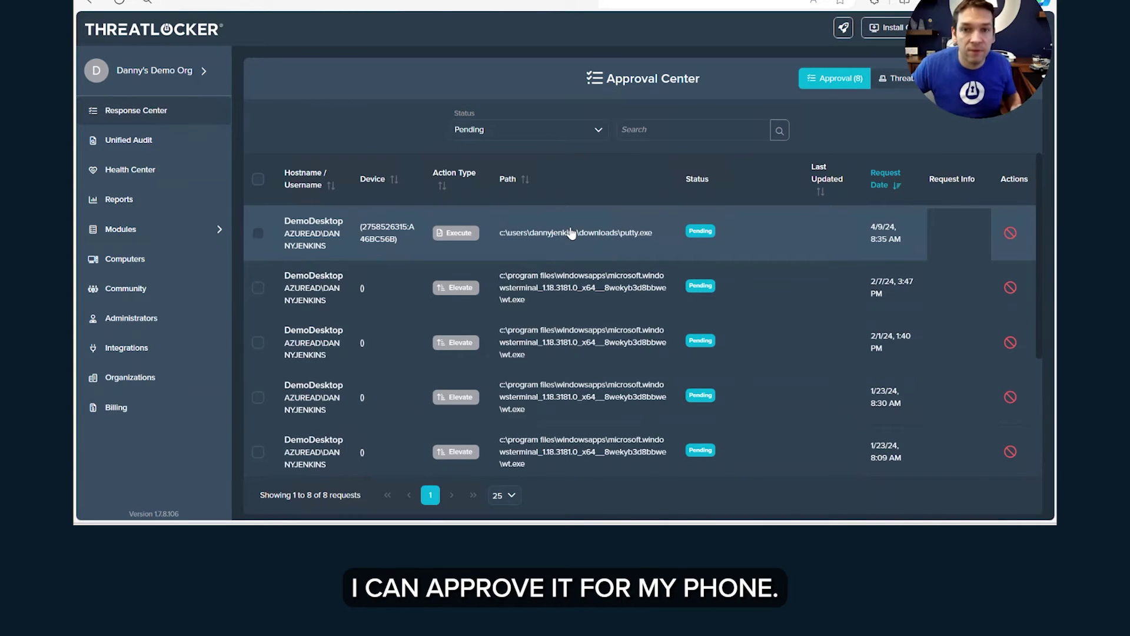
# Approve the putty.exe request matched to the BUILT-IN\Putty application and dismiss the notification
pyautogui.click(570, 233)
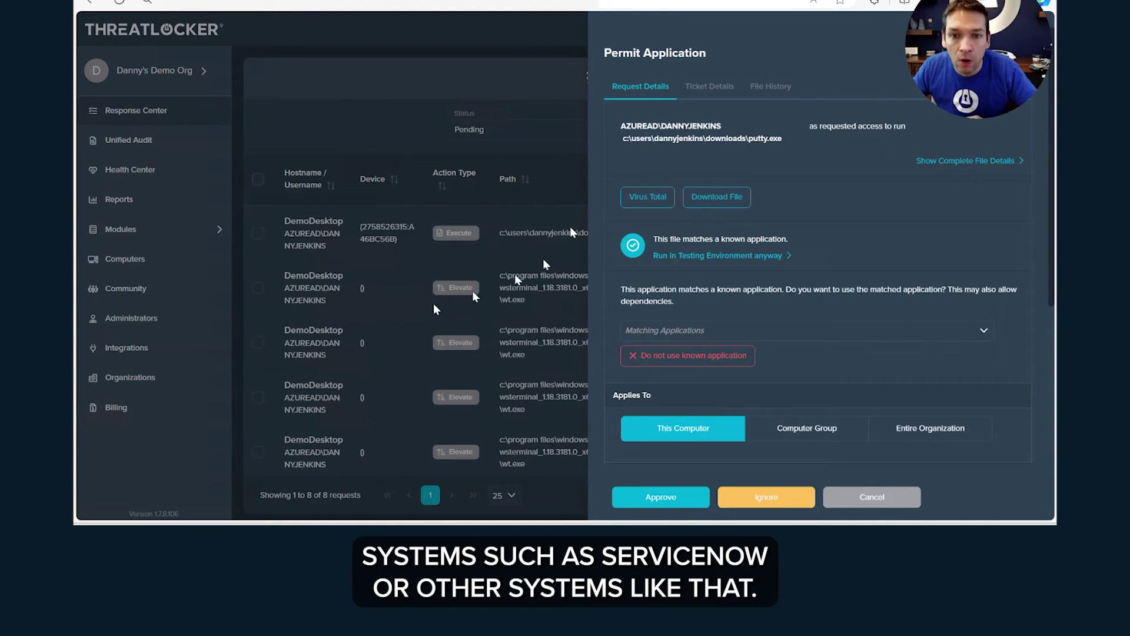
pyautogui.click(718, 330)
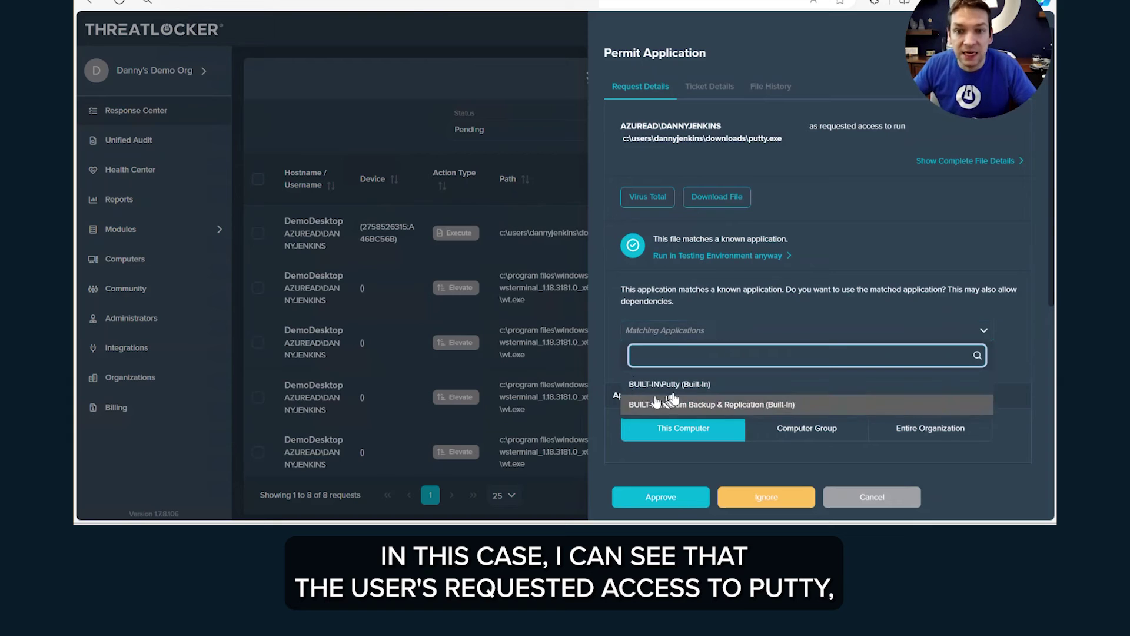
pyautogui.click(677, 384)
pyautogui.scroll(-3, 832, 296)
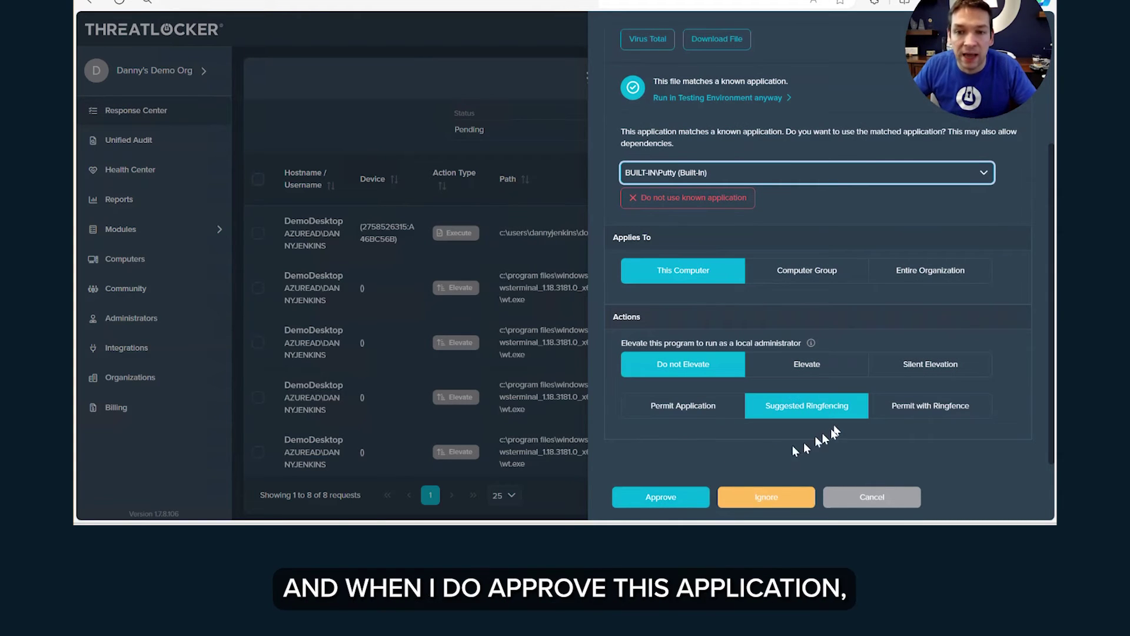
pyautogui.click(647, 501)
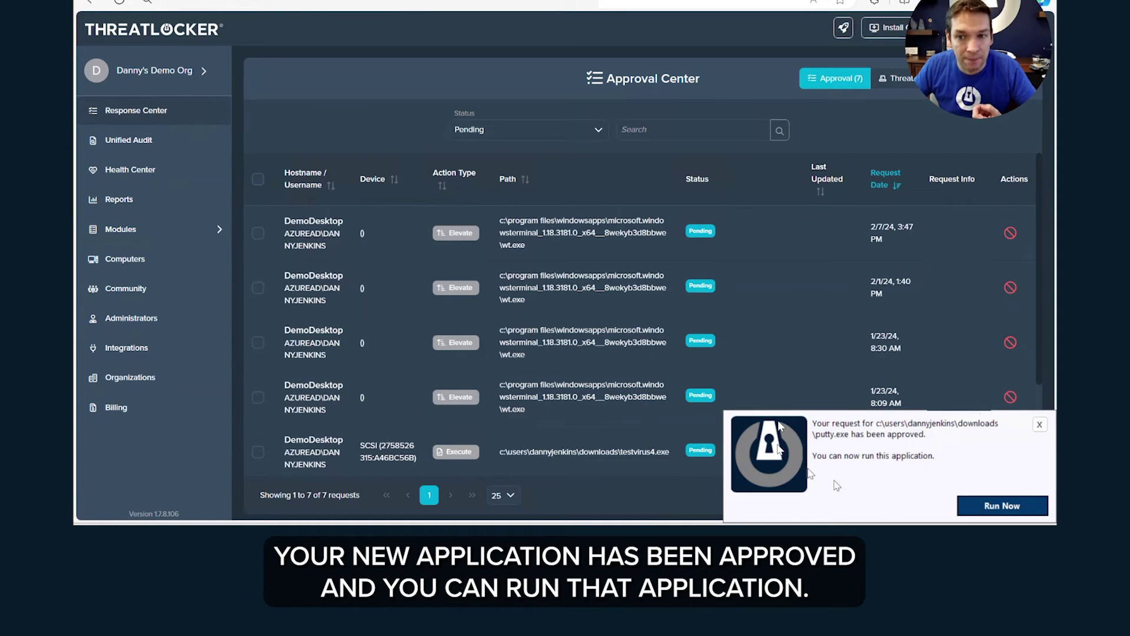
pyautogui.click(1038, 429)
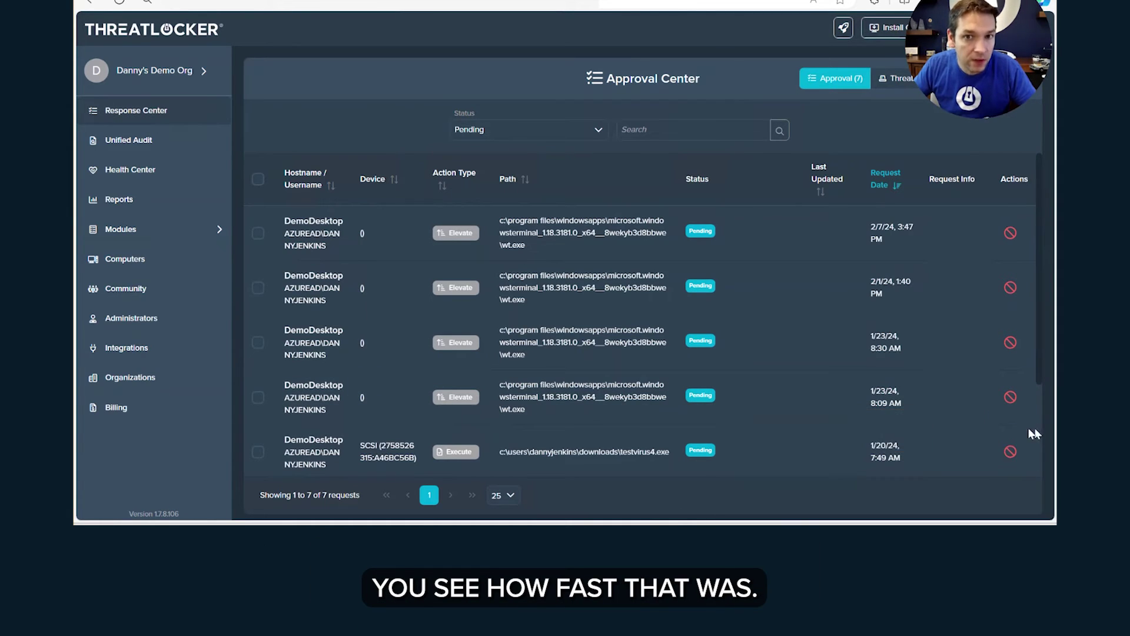
# Review googleupdate.exe's complete file details and path, then open it in the Testing Environment
pyautogui.scroll(-2, 530, 347)
pyautogui.scroll(-1, 598, 363)
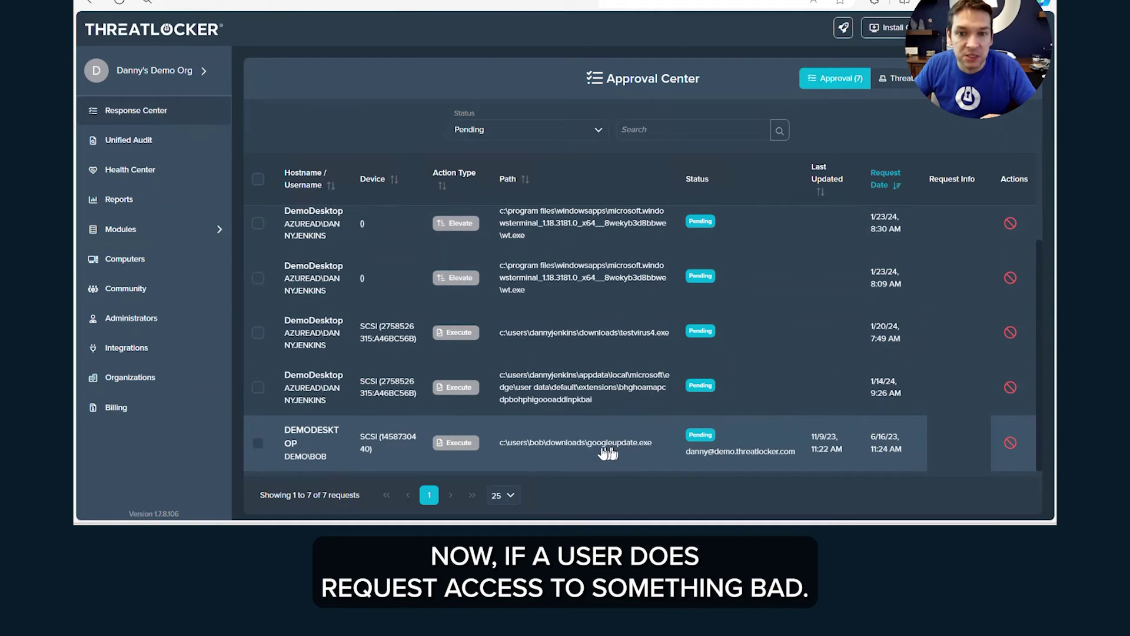
pyautogui.click(584, 451)
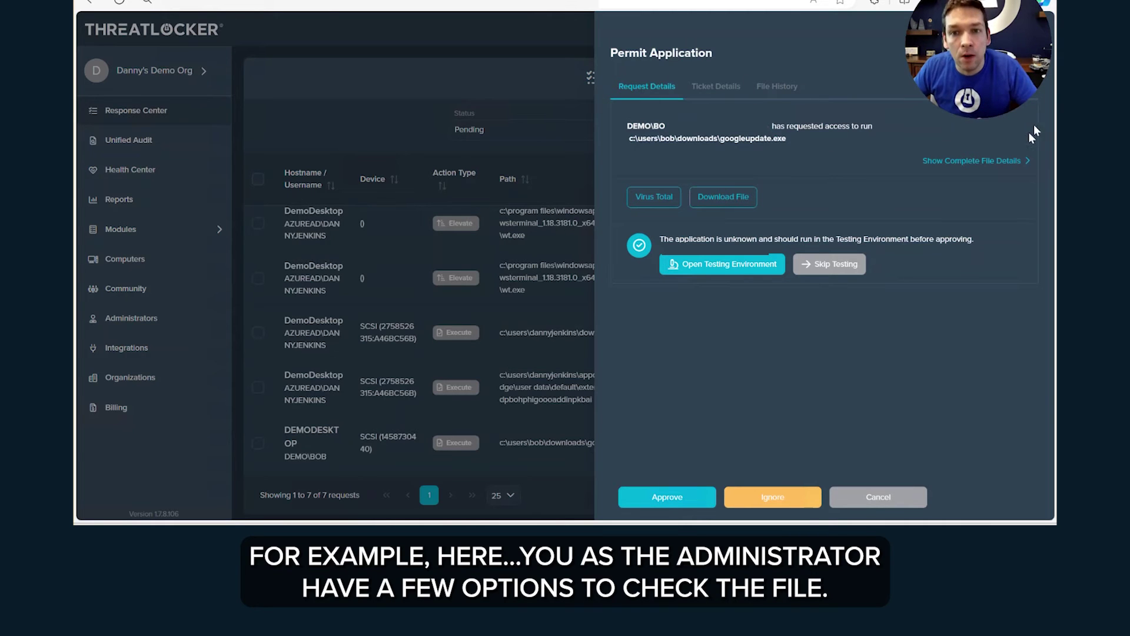
pyautogui.click(957, 166)
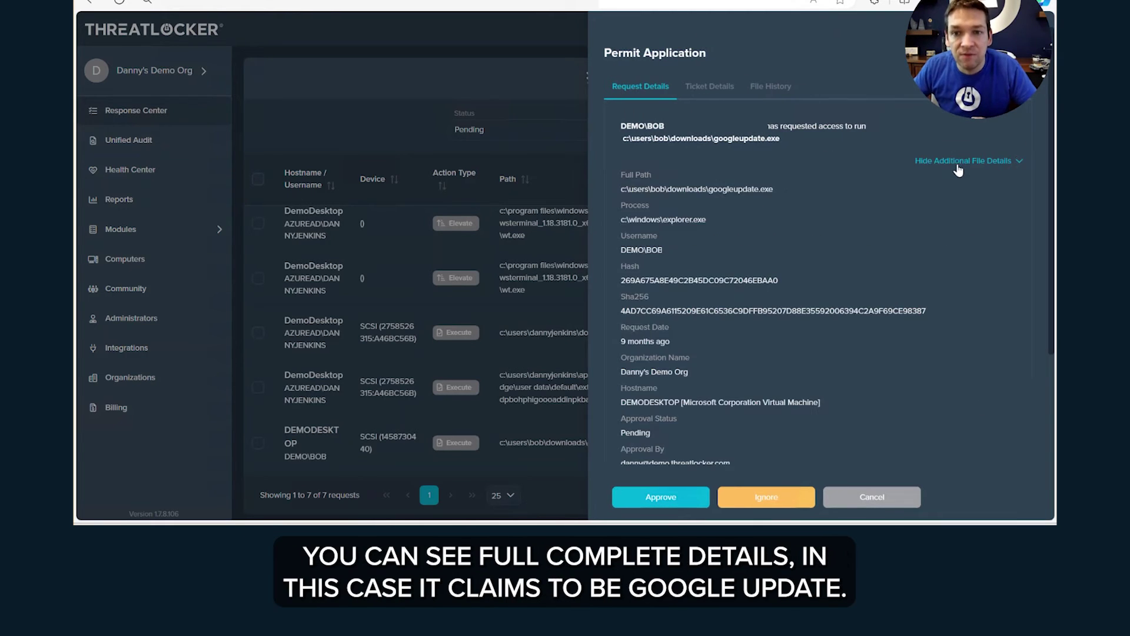
pyautogui.moveTo(621, 189); pyautogui.dragTo(775, 189)
pyautogui.click(995, 163)
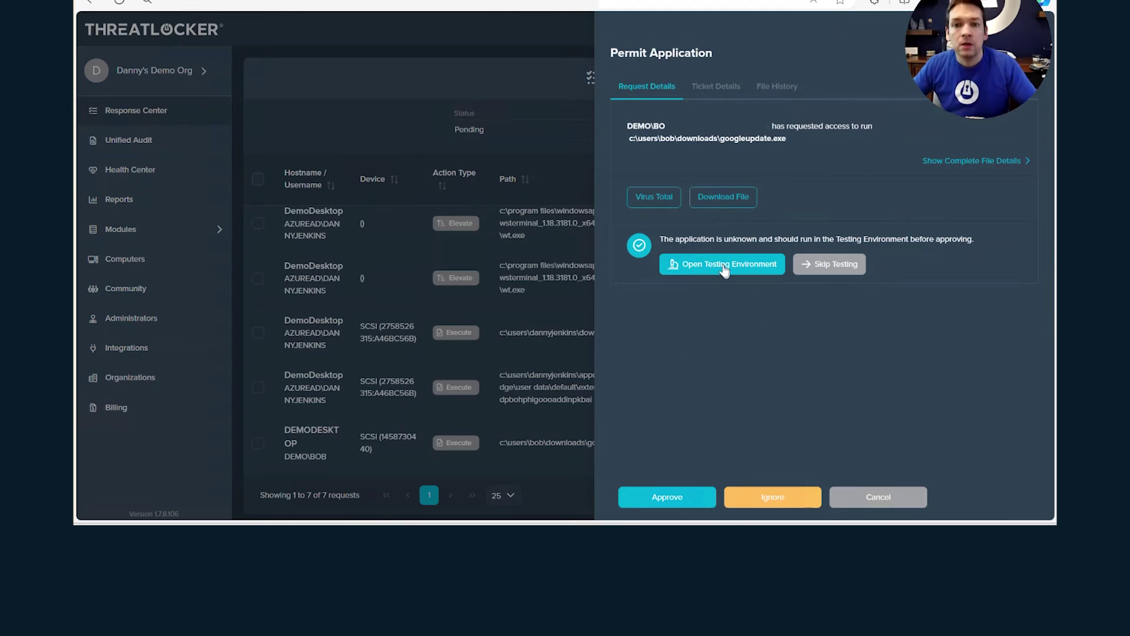
pyautogui.click(688, 265)
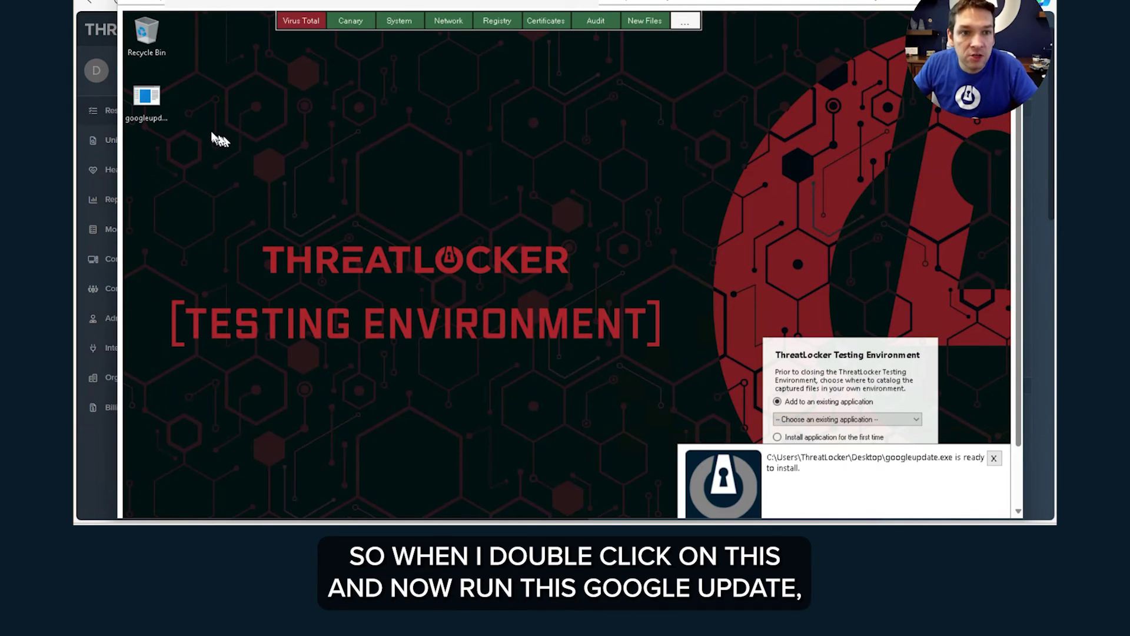
# Run googleupdate.exe on the sandbox desktop and view its VirusTotal results
pyautogui.doubleClick(147, 97)
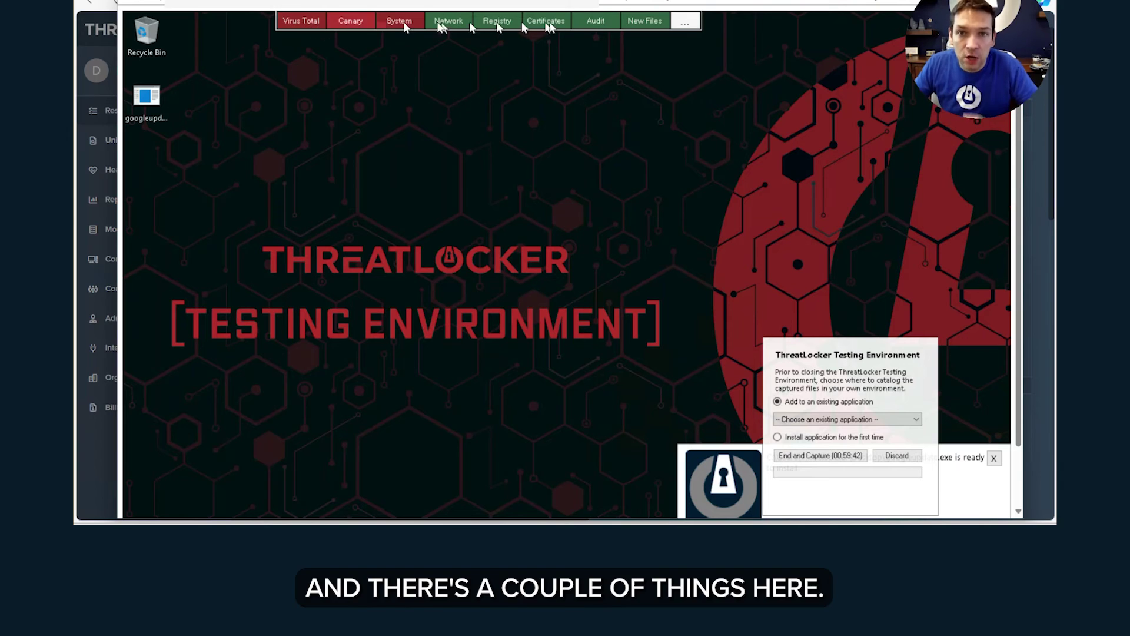
pyautogui.click(303, 20)
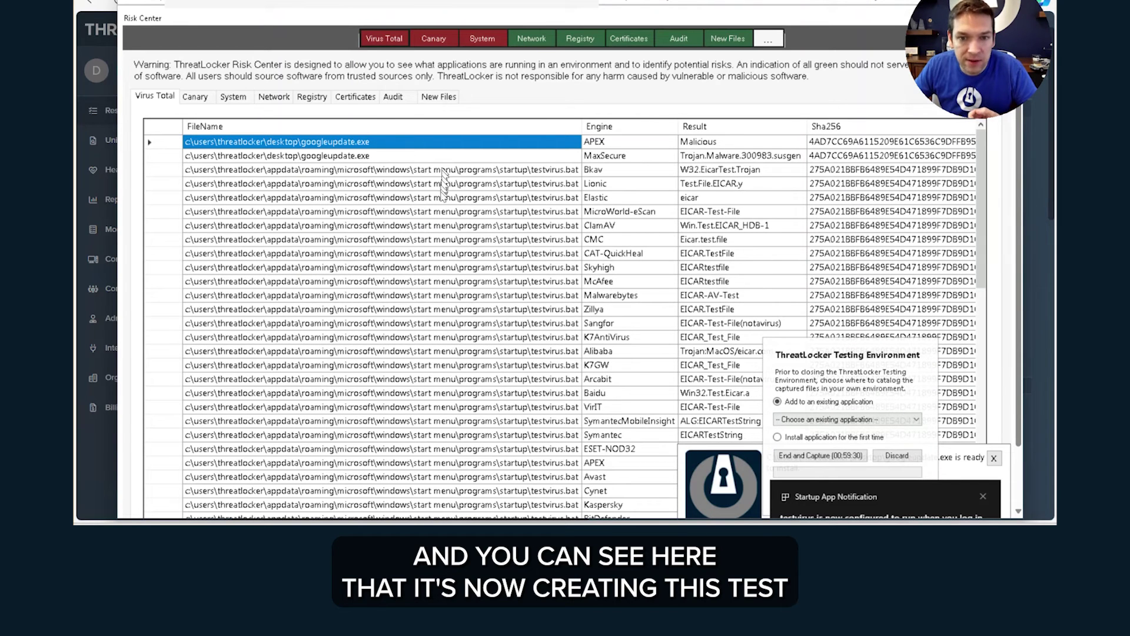
# Review the Canary file-access and System startup-change findings, including the sihost.exe read entry
pyautogui.scroll(-4, 443, 427)
pyautogui.scroll(-10, 442, 427)
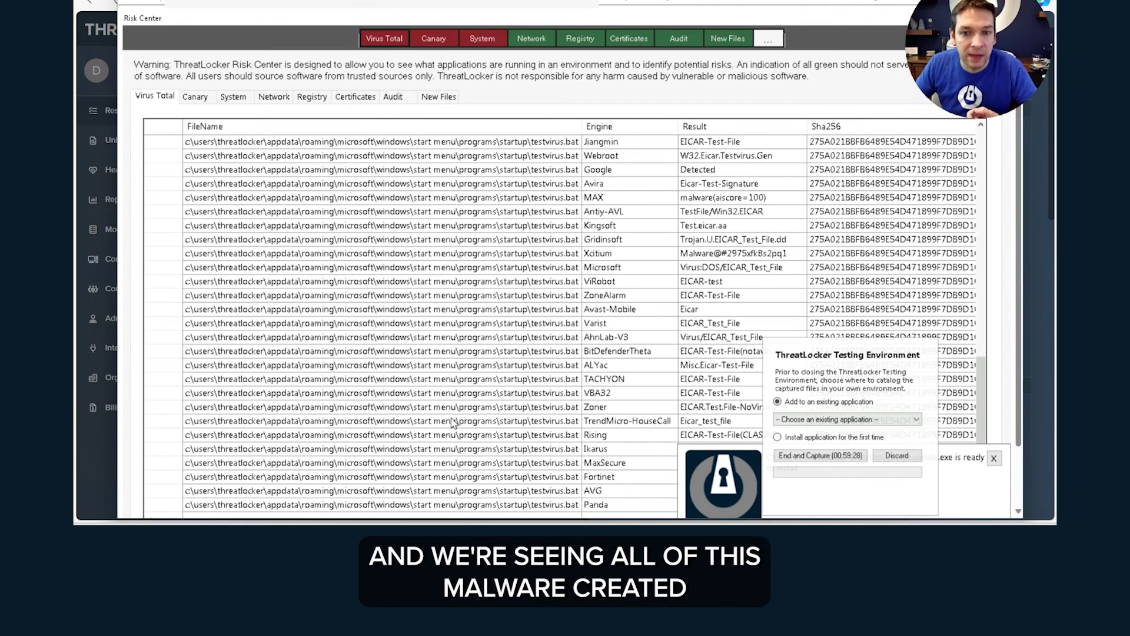
pyautogui.scroll(15, 459, 354)
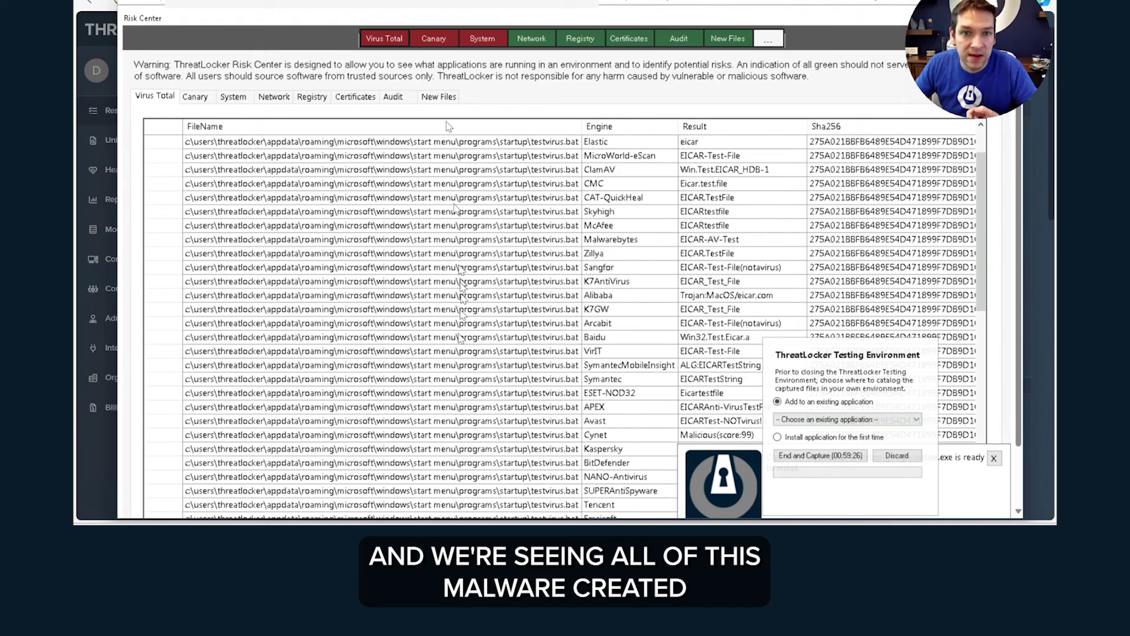
pyautogui.click(436, 41)
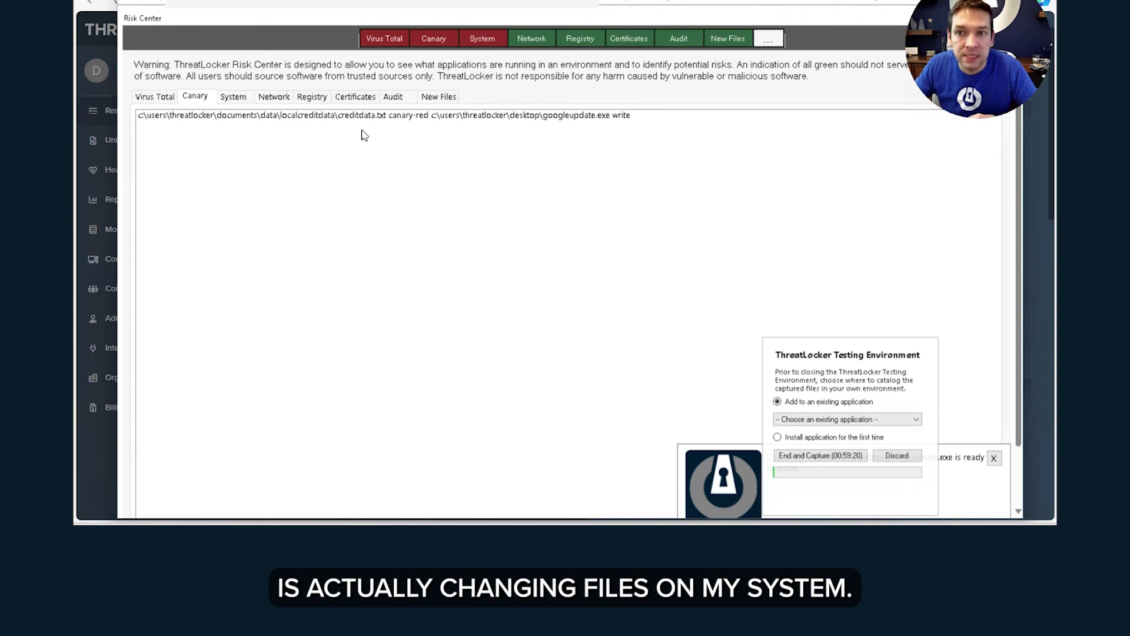
pyautogui.click(483, 39)
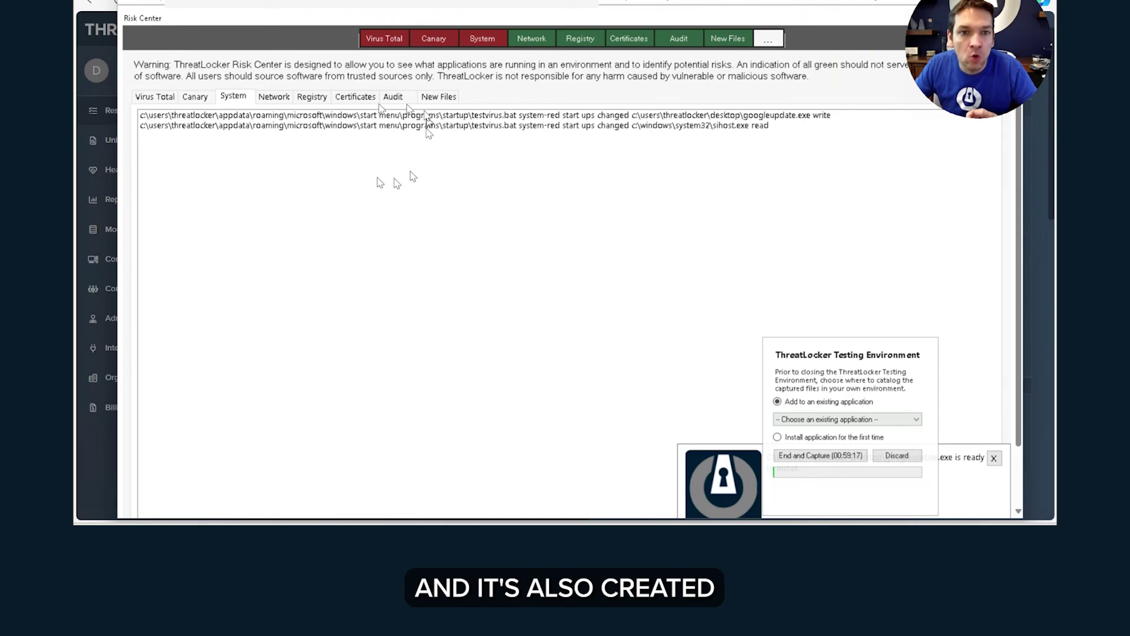
pyautogui.click(640, 117)
pyautogui.click(630, 126)
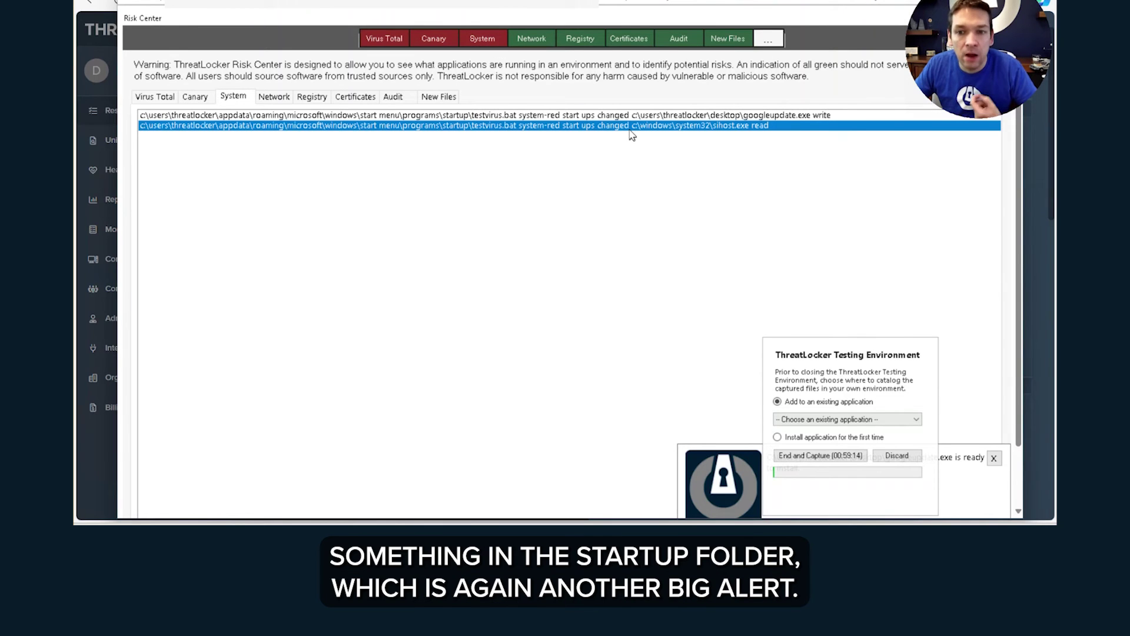
# Check the New Files findings, discard the capture, and cancel the googleupdate.exe permit request
pyautogui.moveTo(883, 362); pyautogui.dragTo(841, 247)
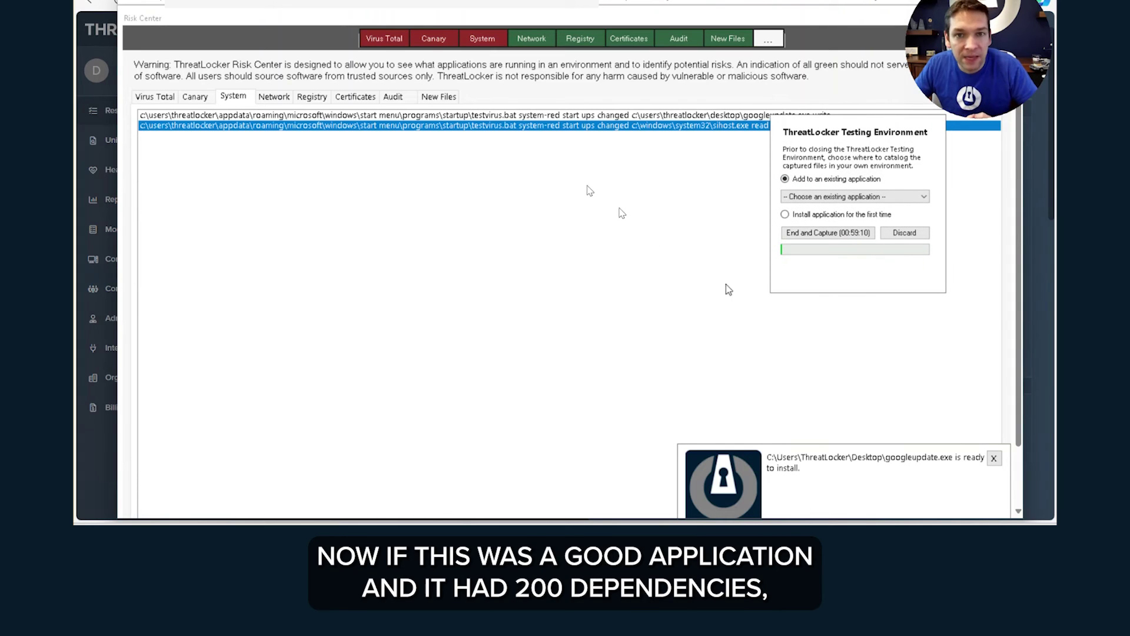
pyautogui.click(438, 98)
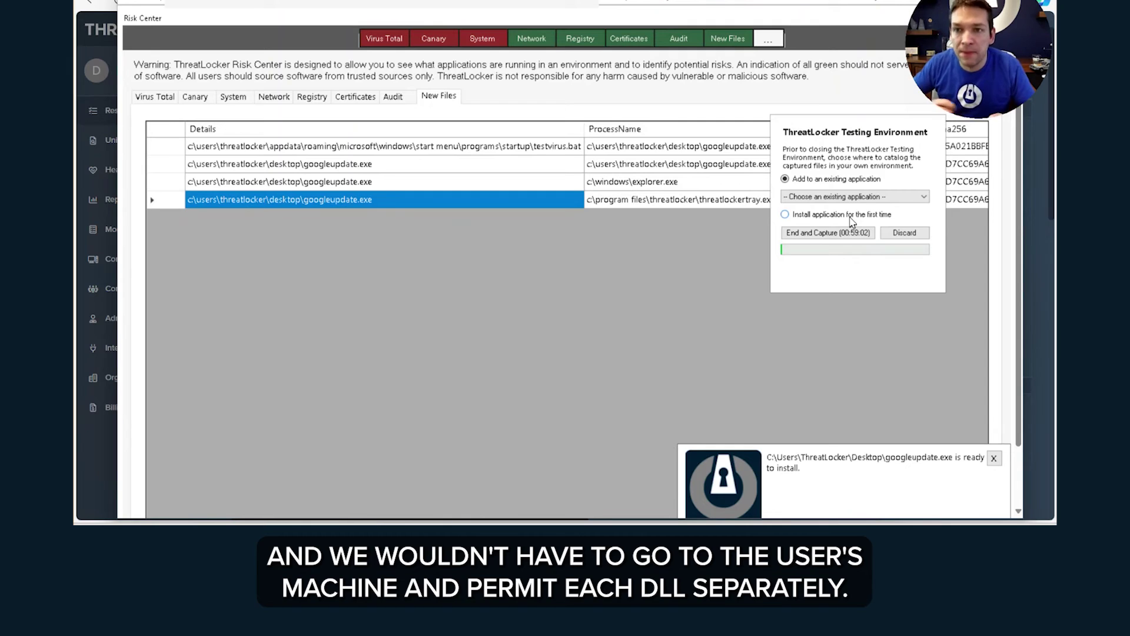
pyautogui.click(906, 237)
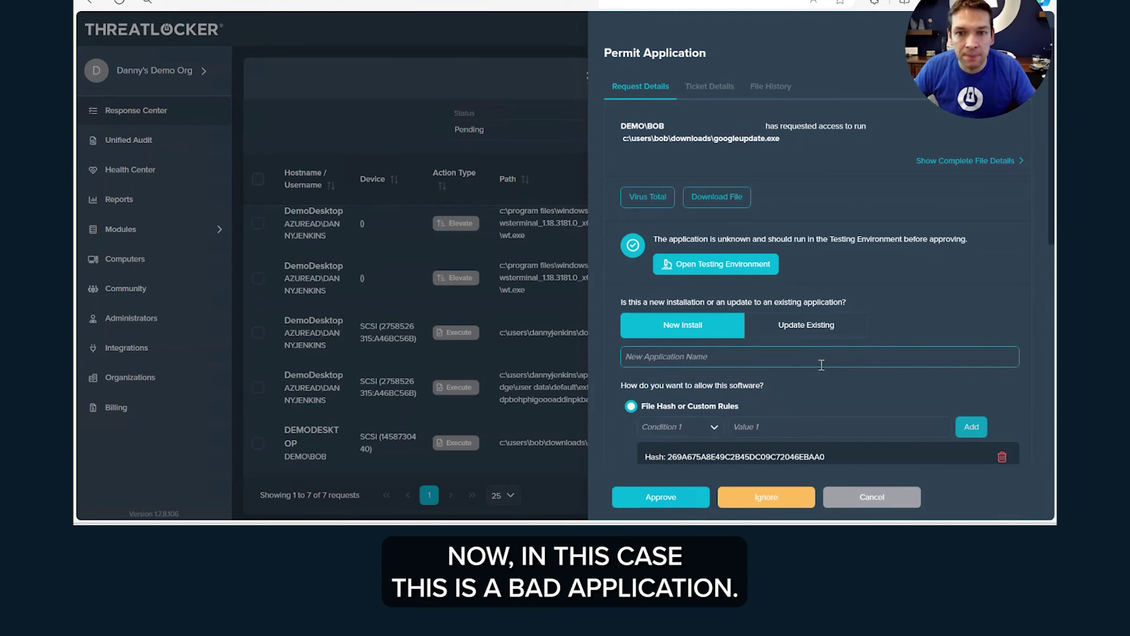
pyautogui.click(851, 498)
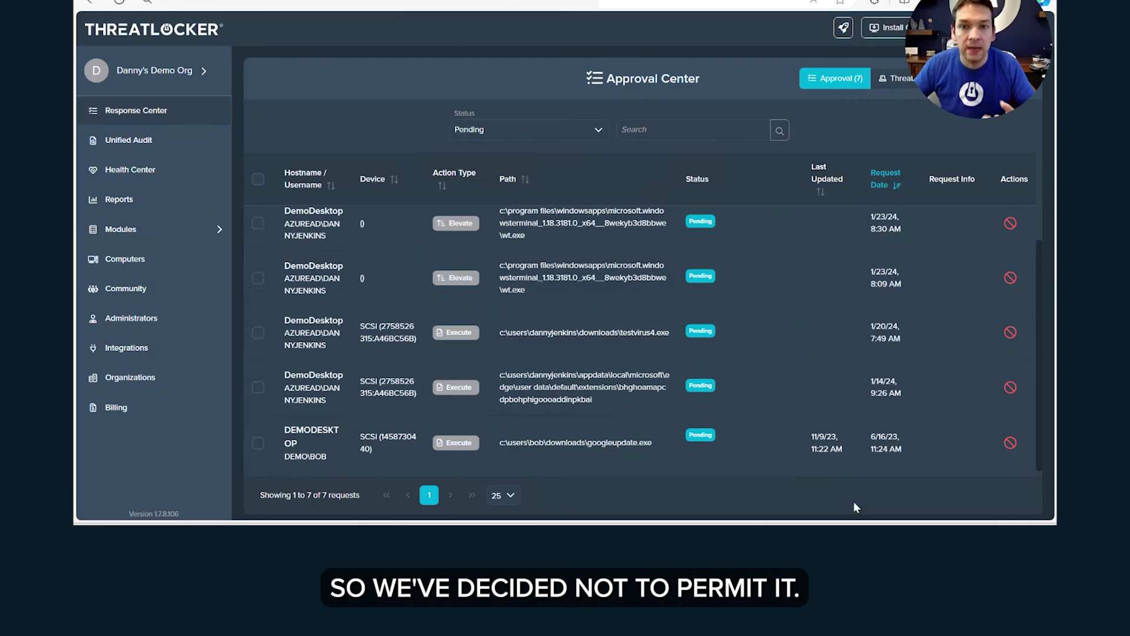